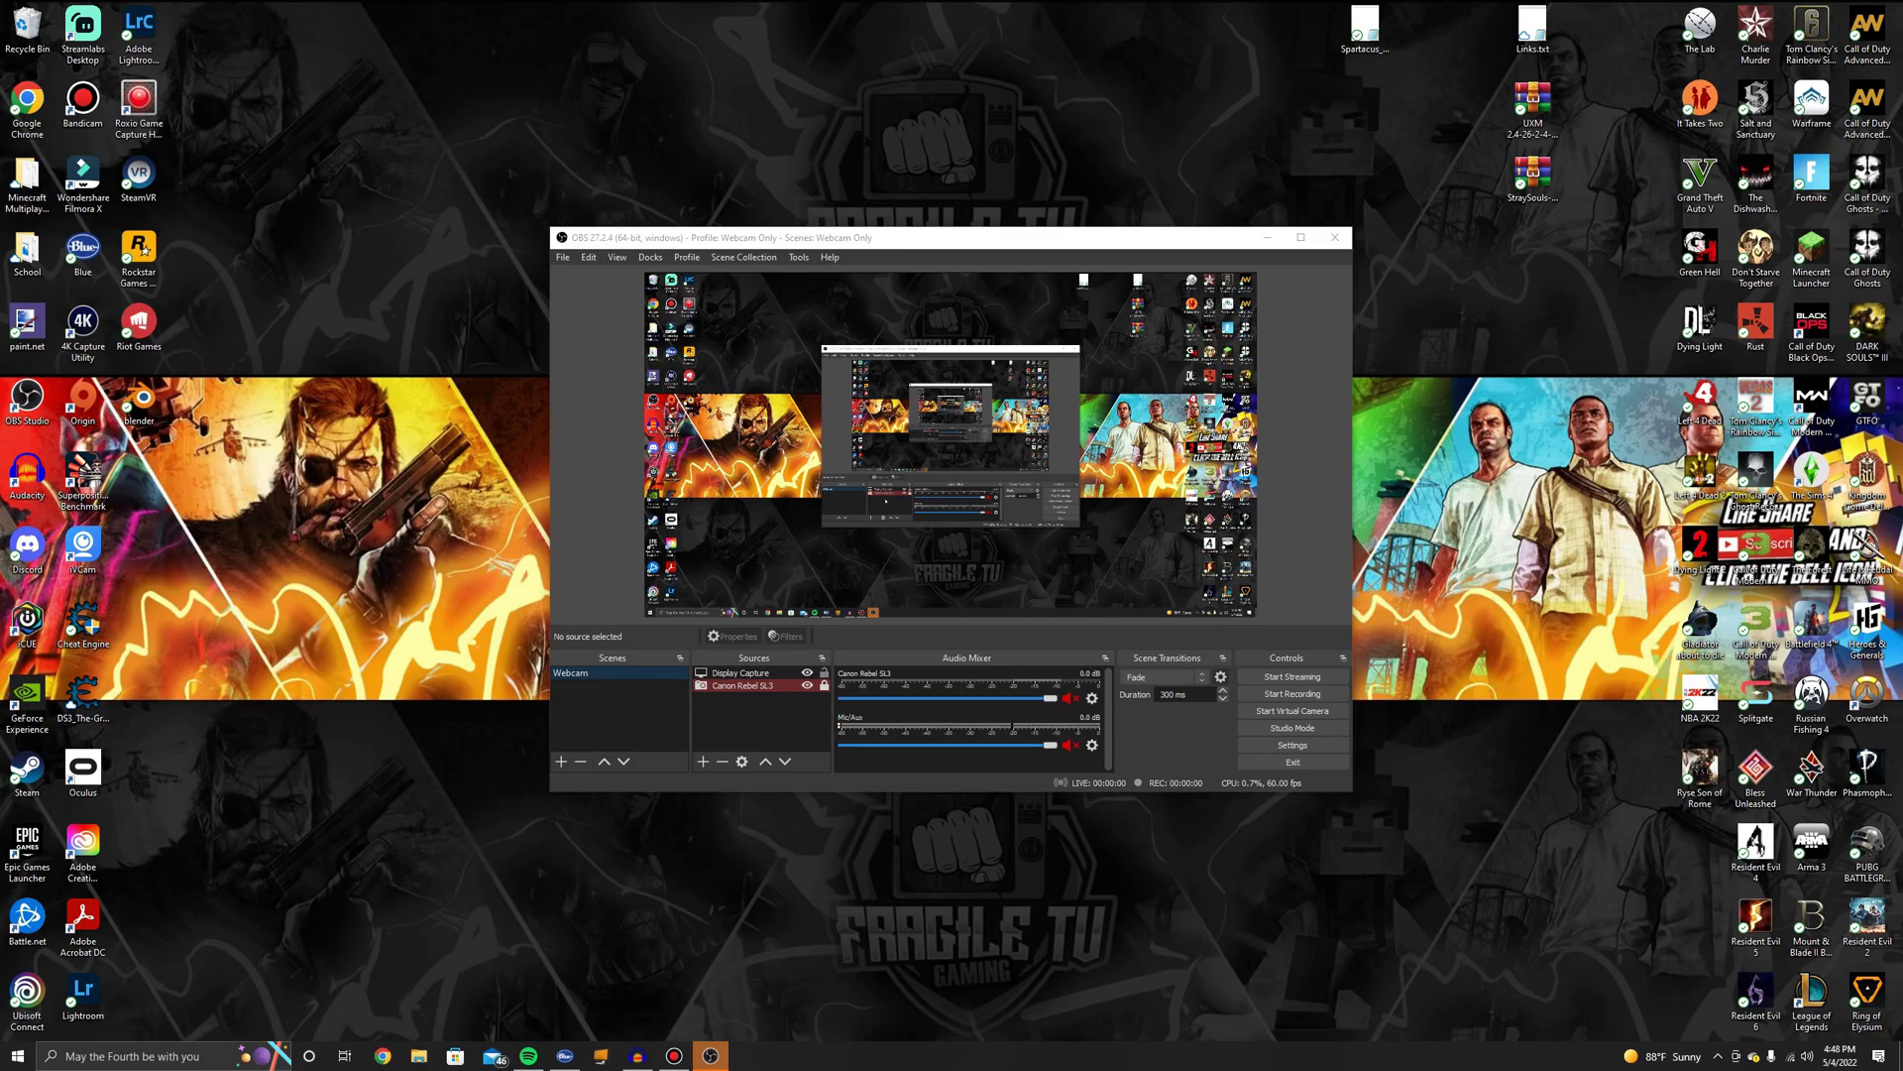
right_click(748, 706)
mouse_move(793, 715)
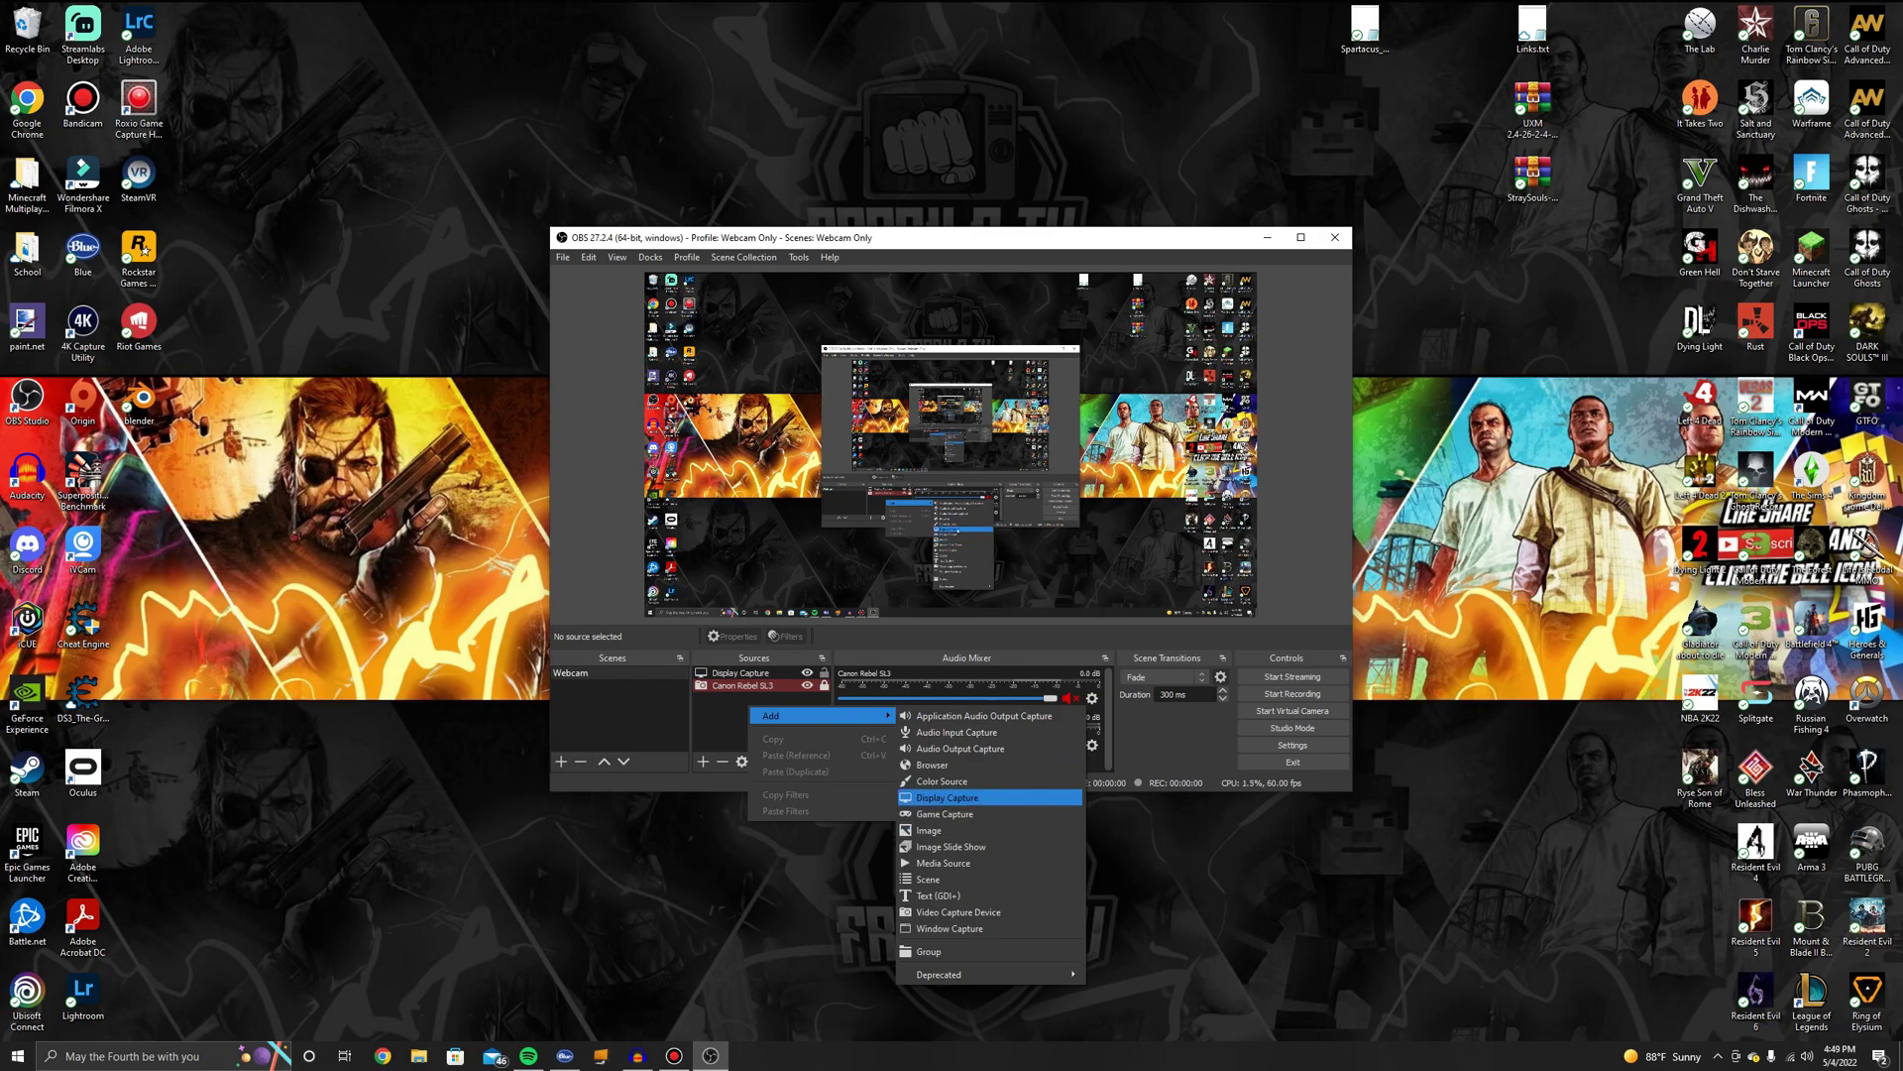
left_click(946, 797)
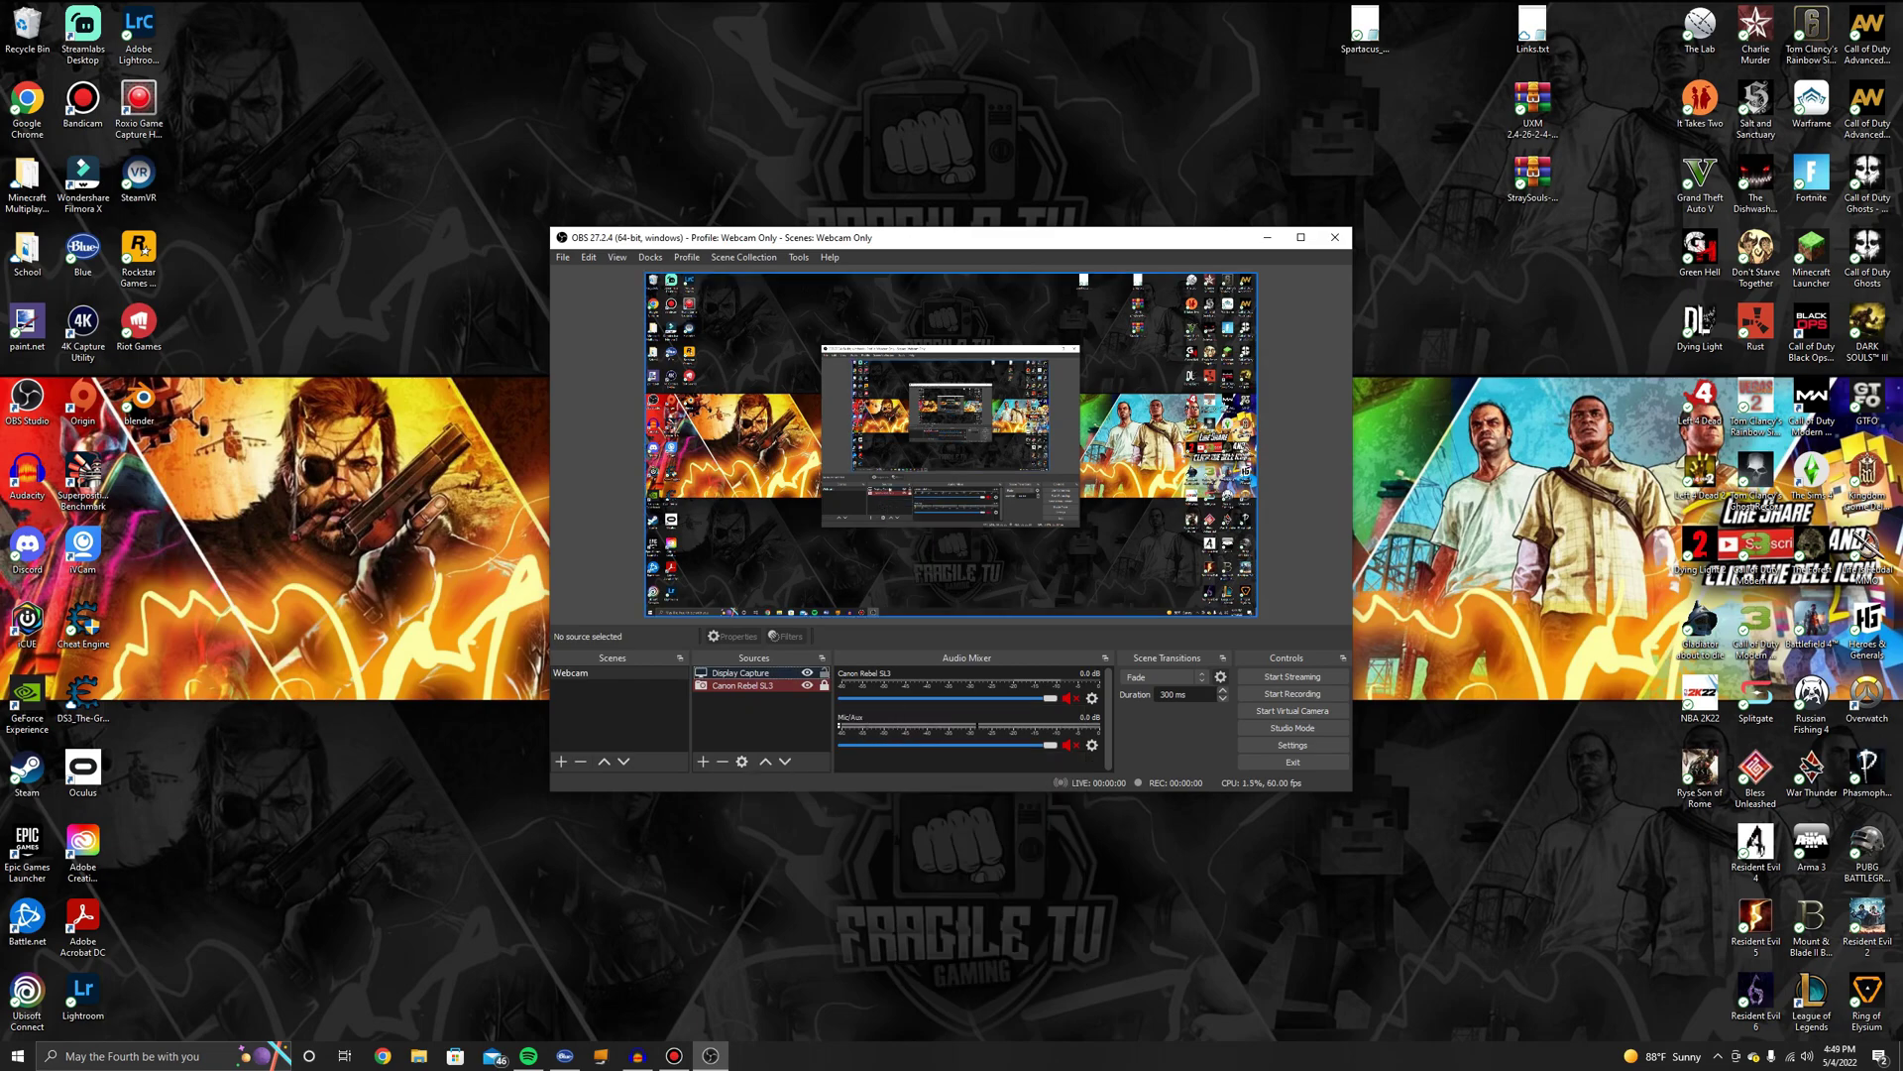
- Review the Display Capture source's properties, including its capture method, display and cursor capture, and accept them
right_click(758, 674)
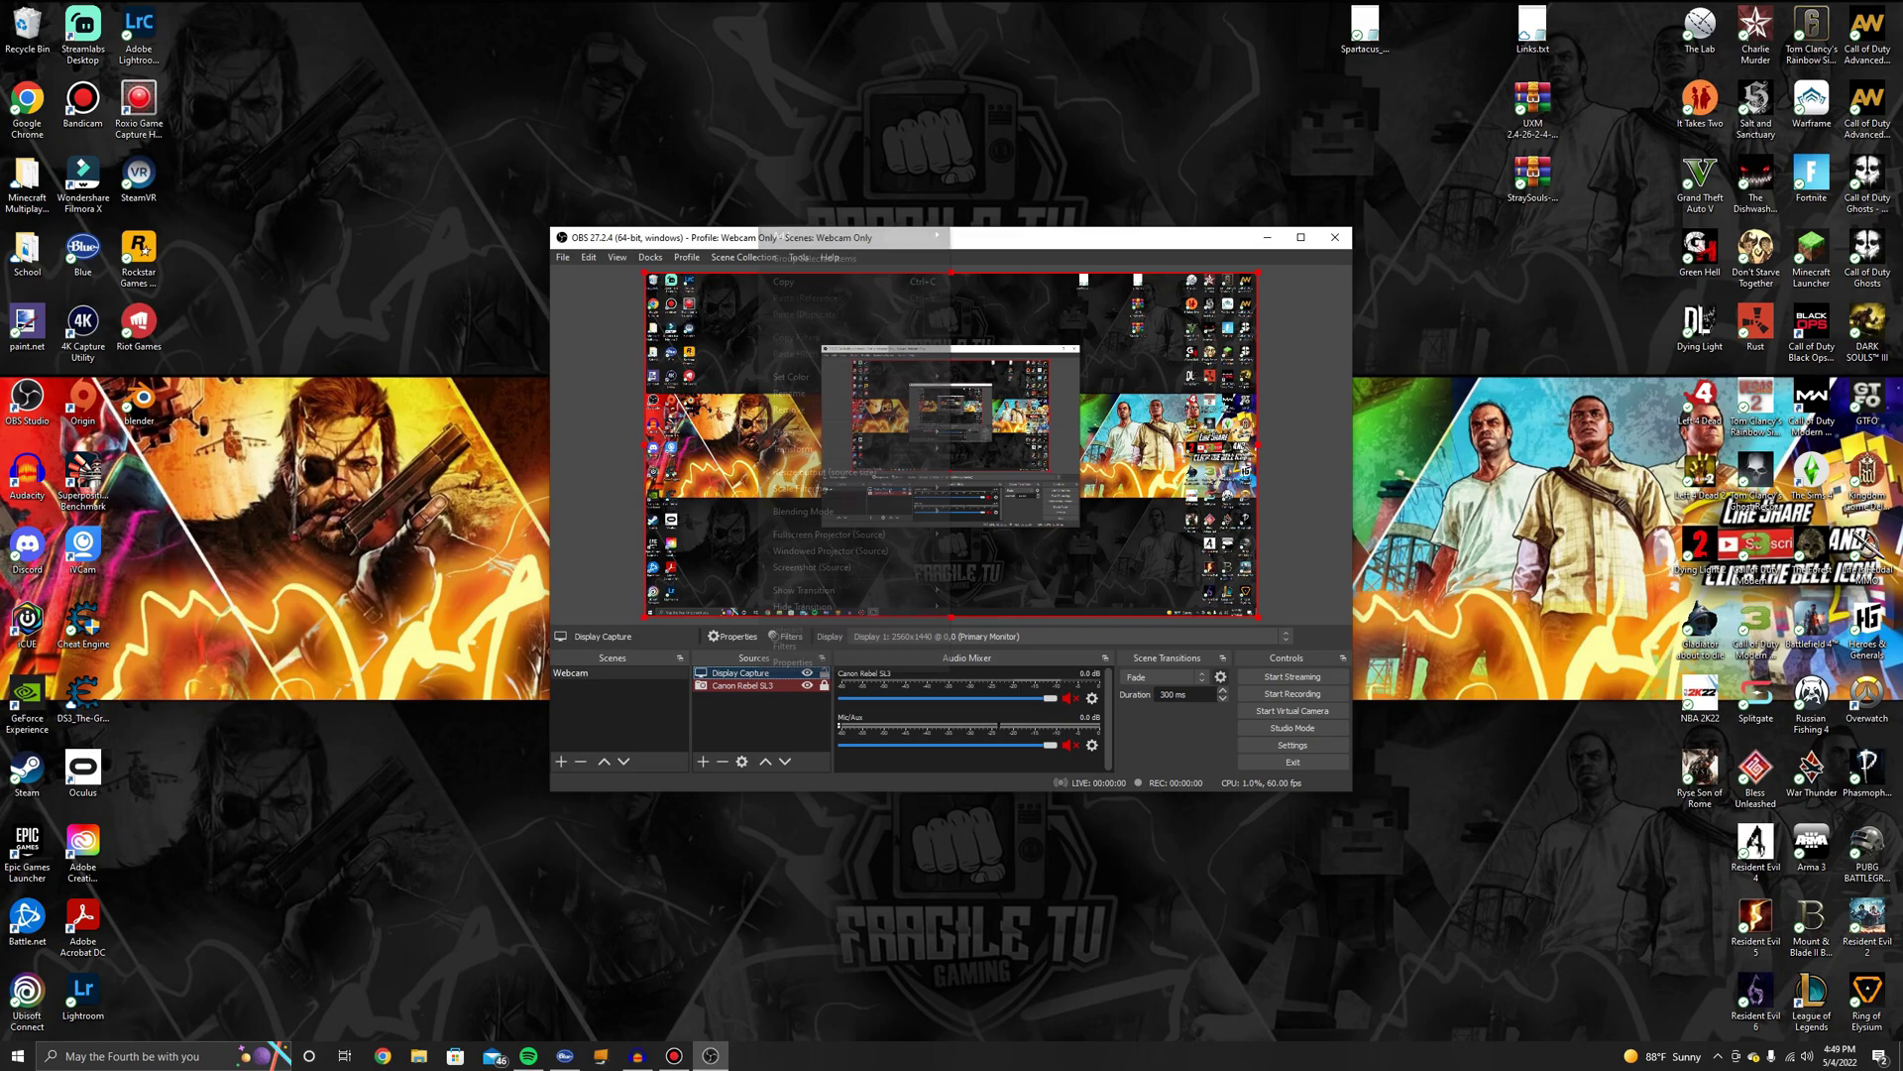
left_click(792, 662)
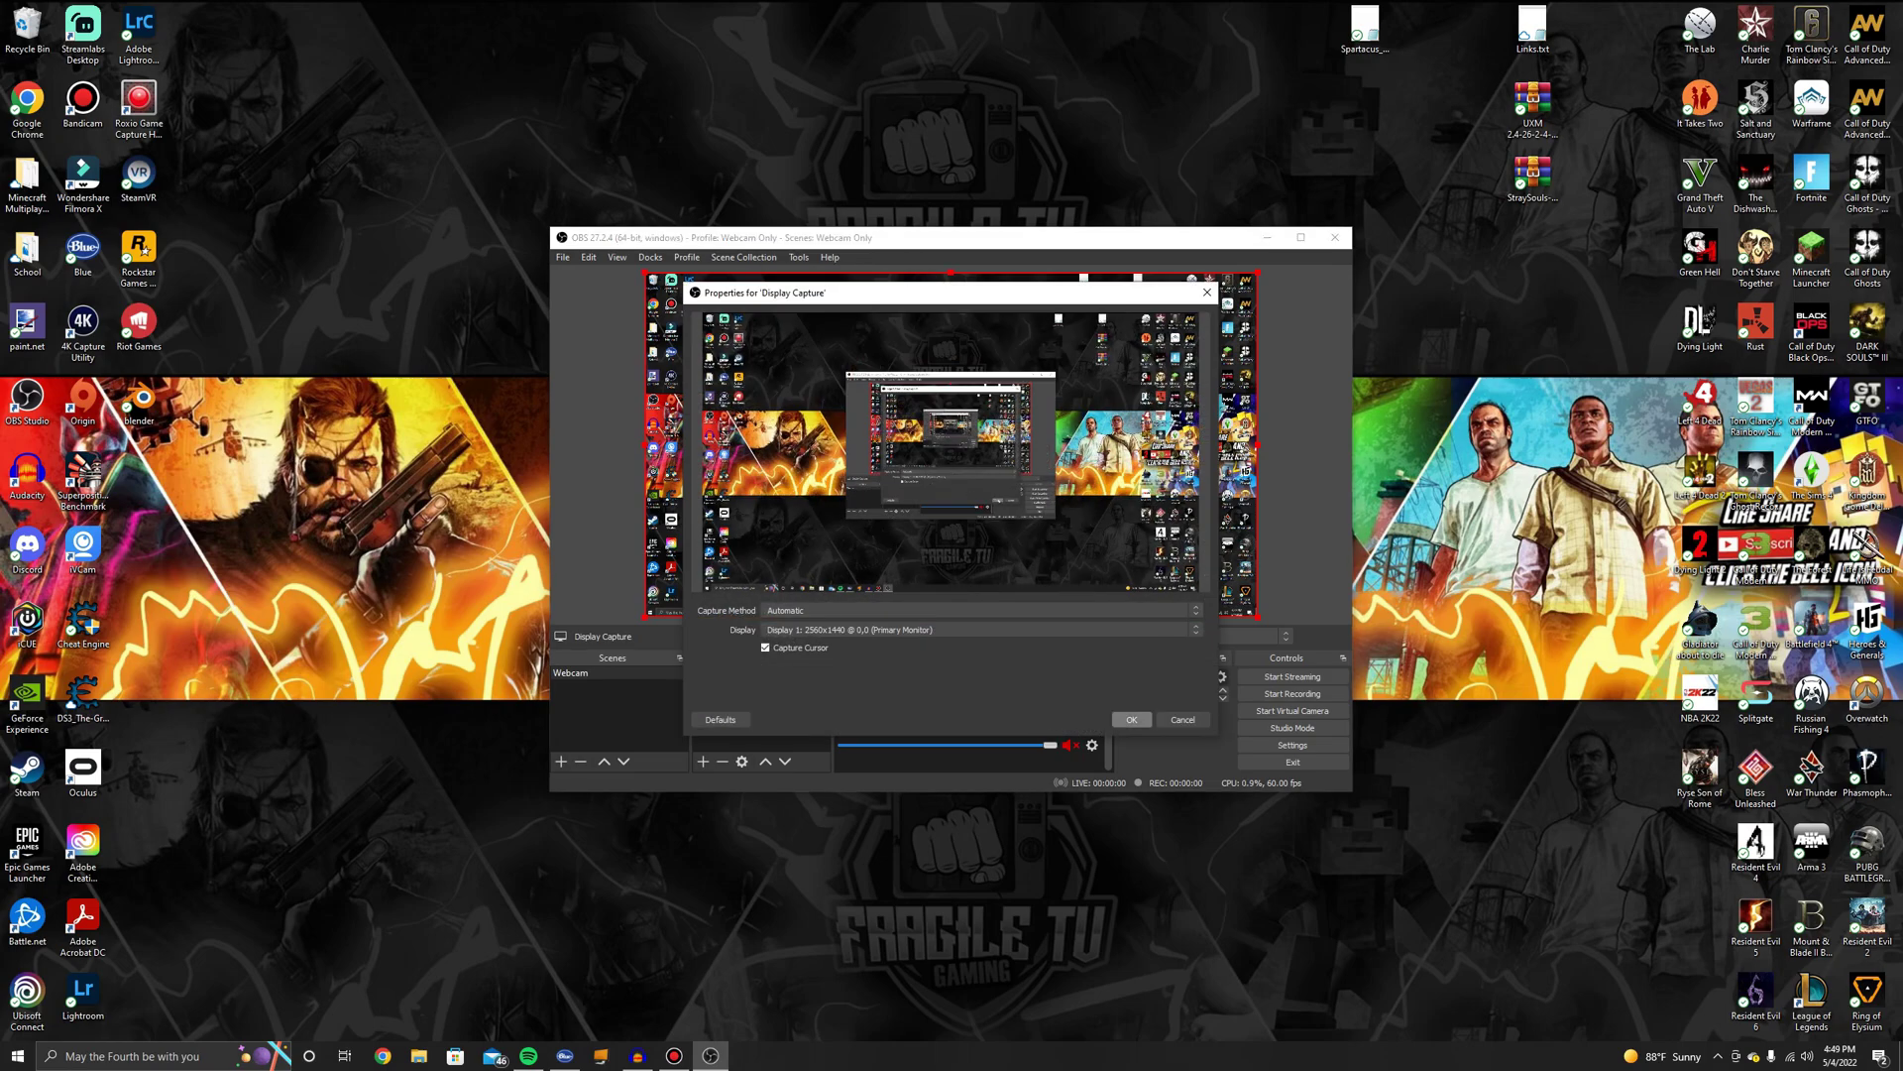
left_click(1131, 718)
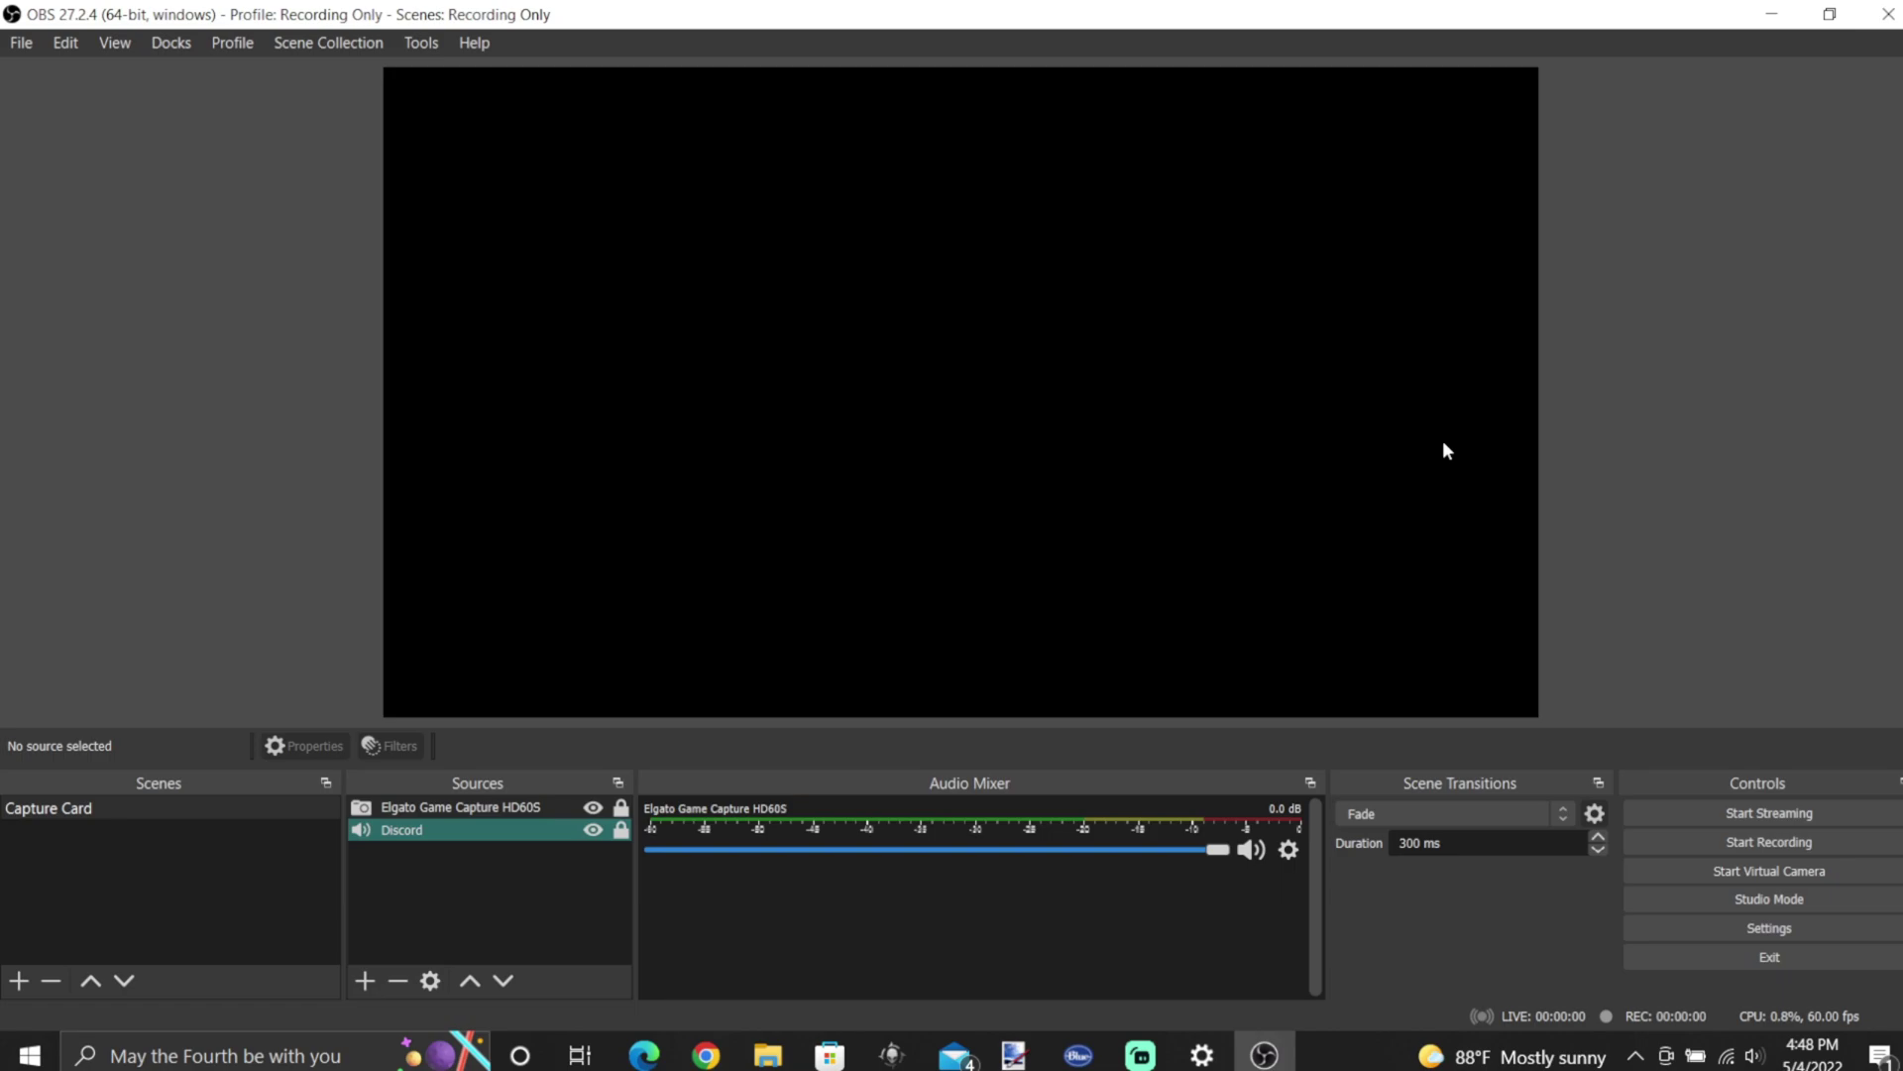
right_click(513, 883)
mouse_move(544, 897)
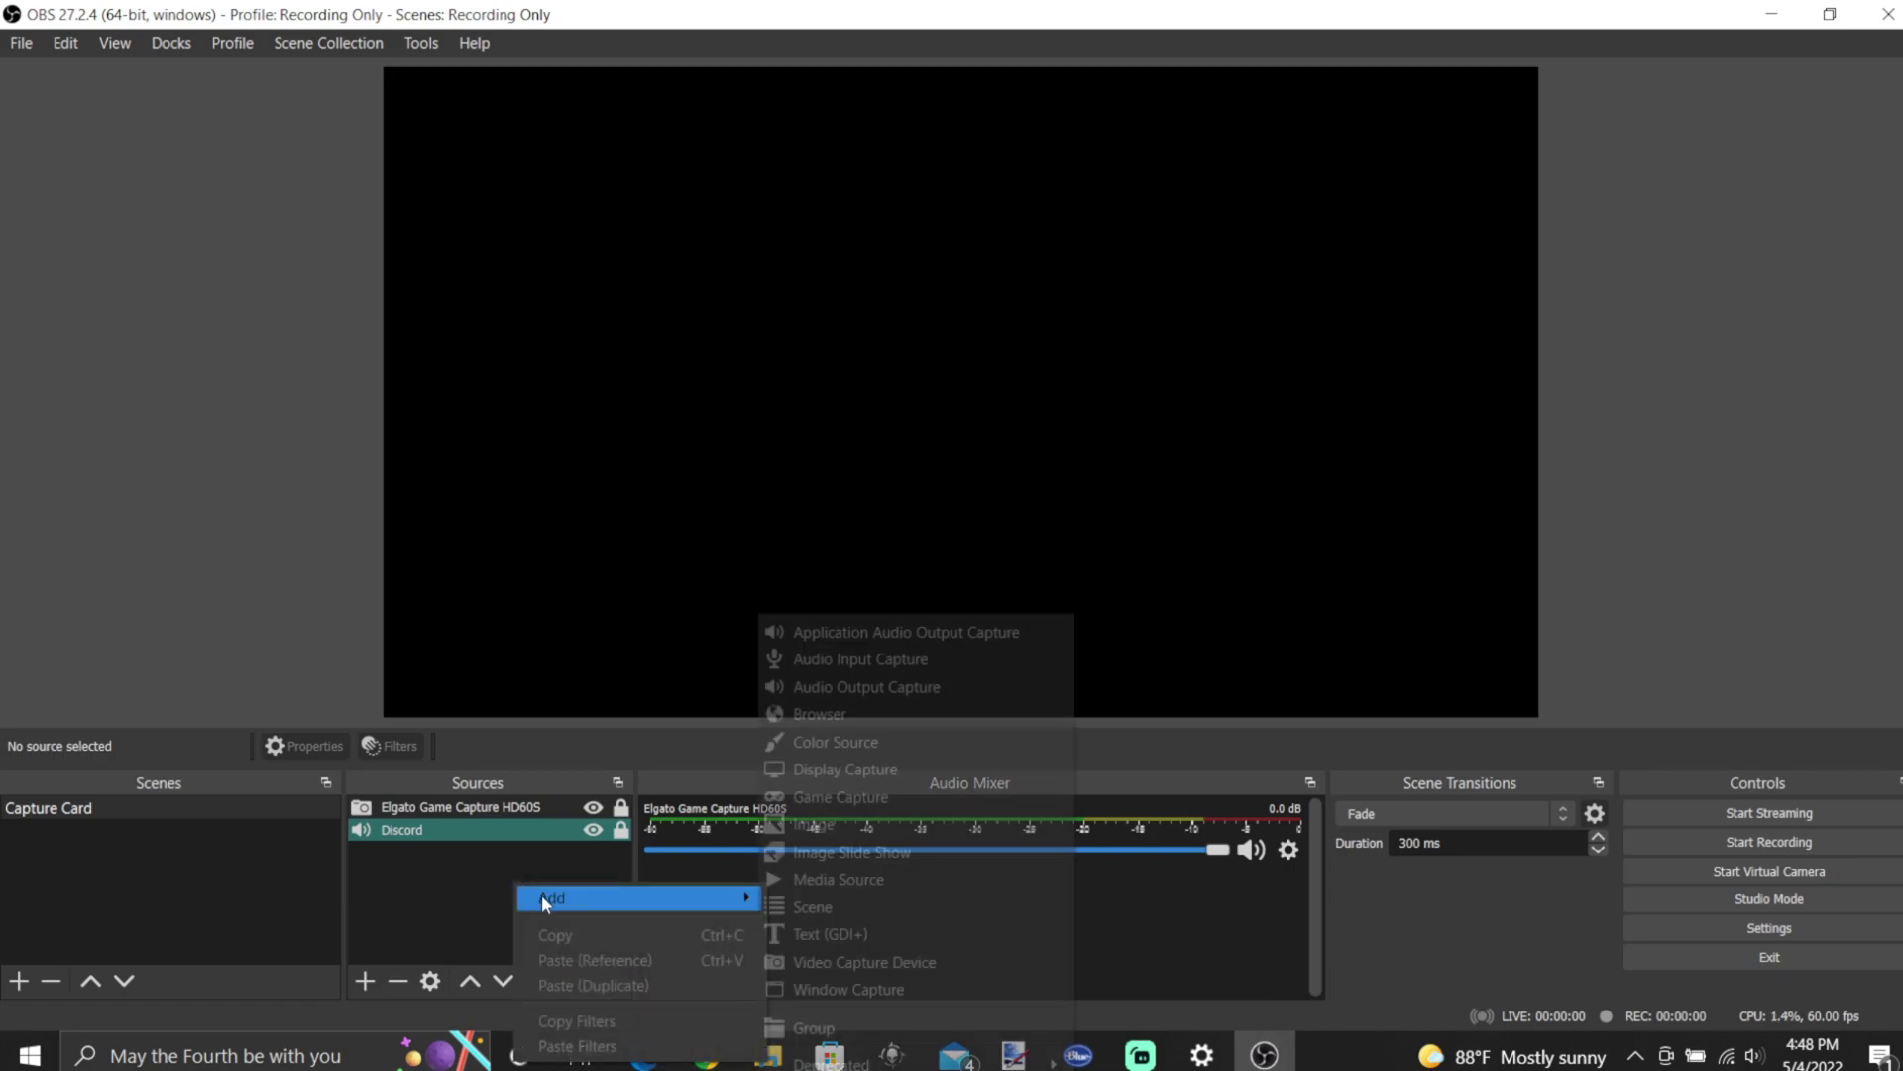
left_click(873, 800)
key("Escape")
right_click(489, 910)
mouse_move(594, 748)
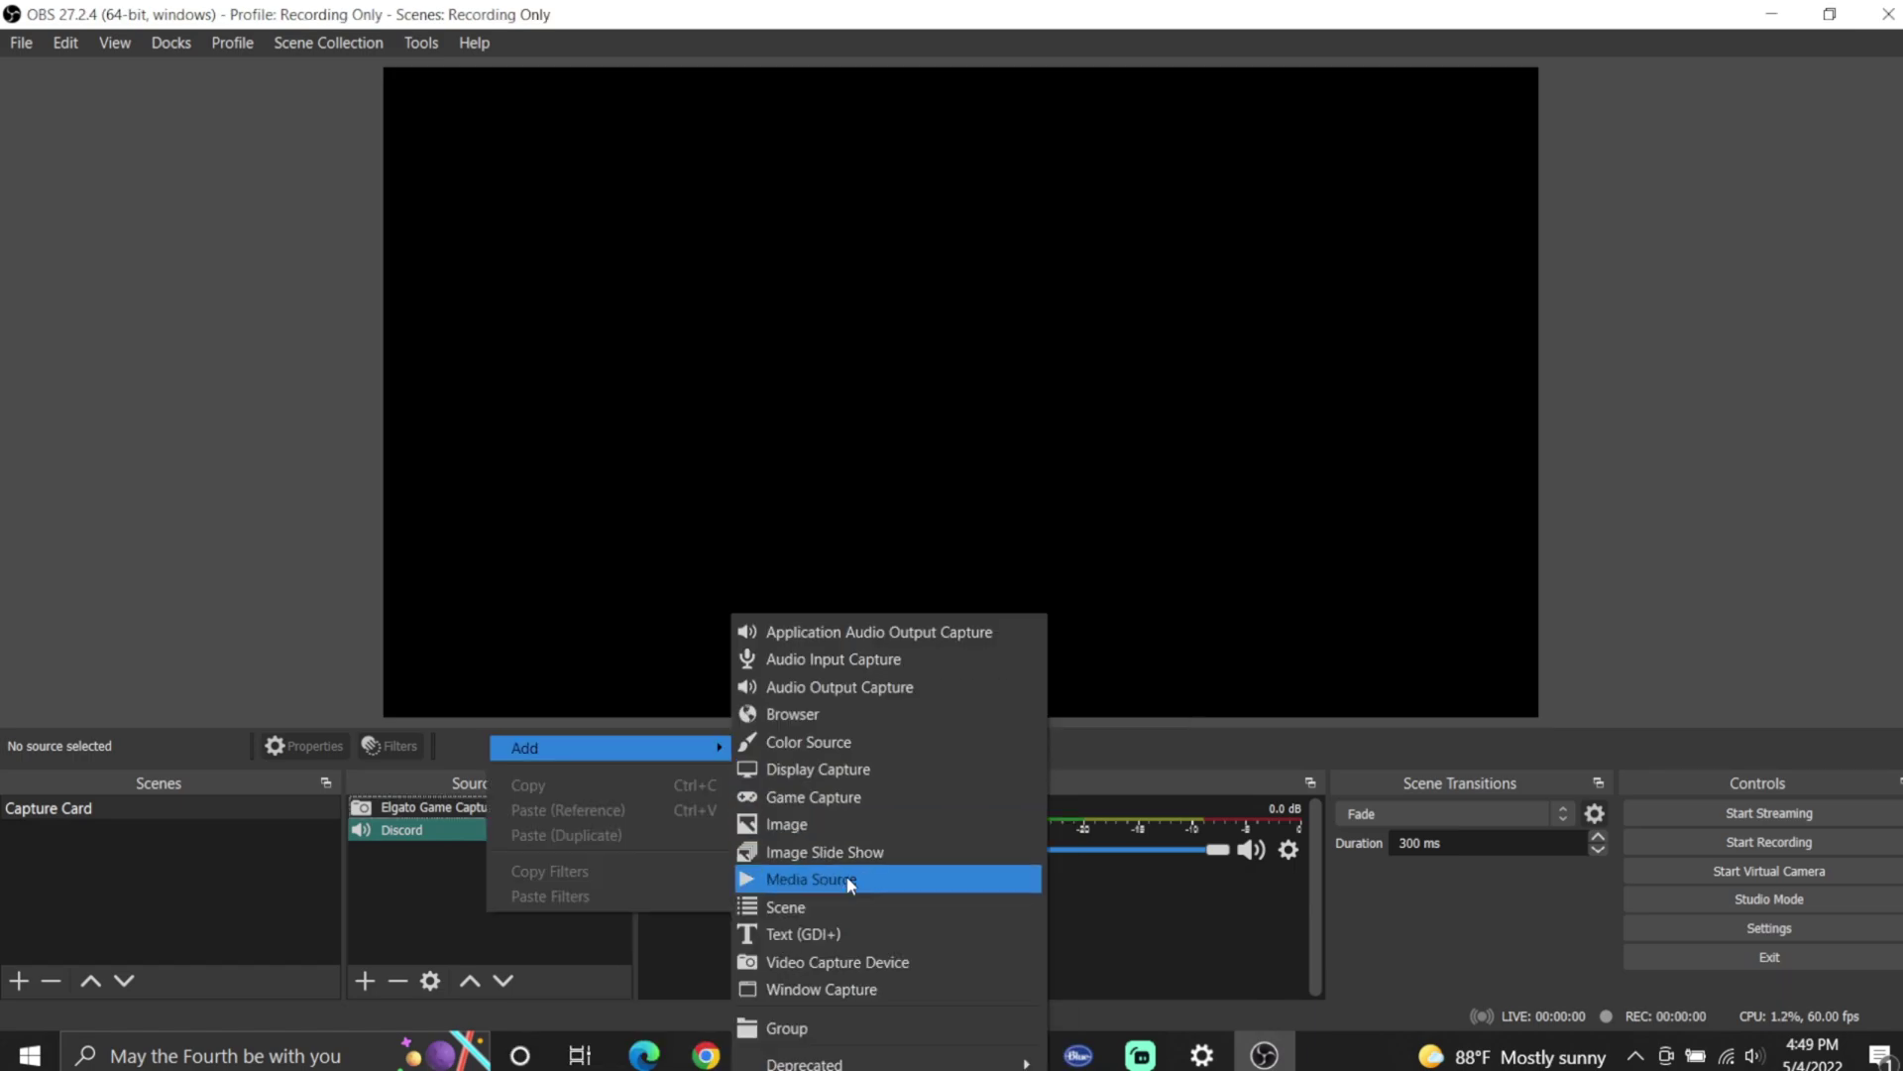
left_click(874, 960)
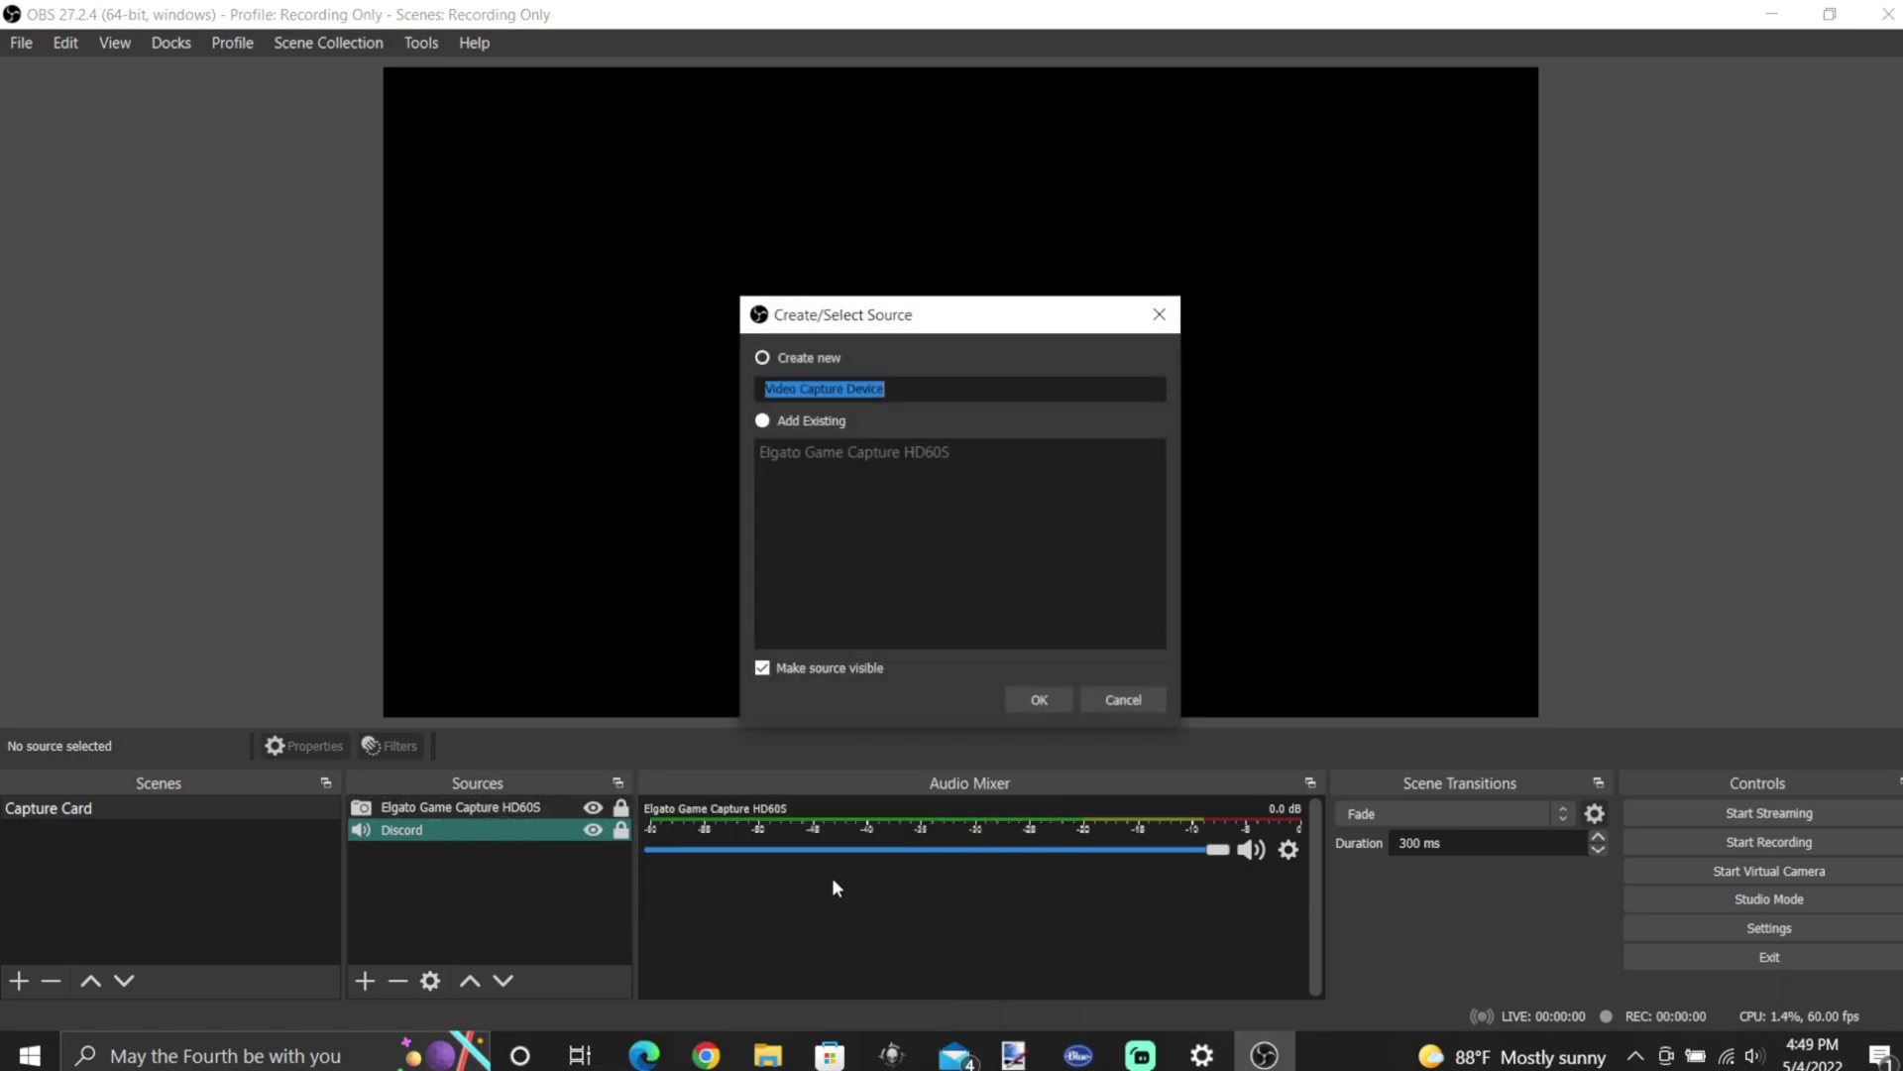
left_click(1121, 698)
- Review the Elgato Game Capture HD60S source's device, resolution, buffering and audio output mode properties, and accept them
right_click(543, 811)
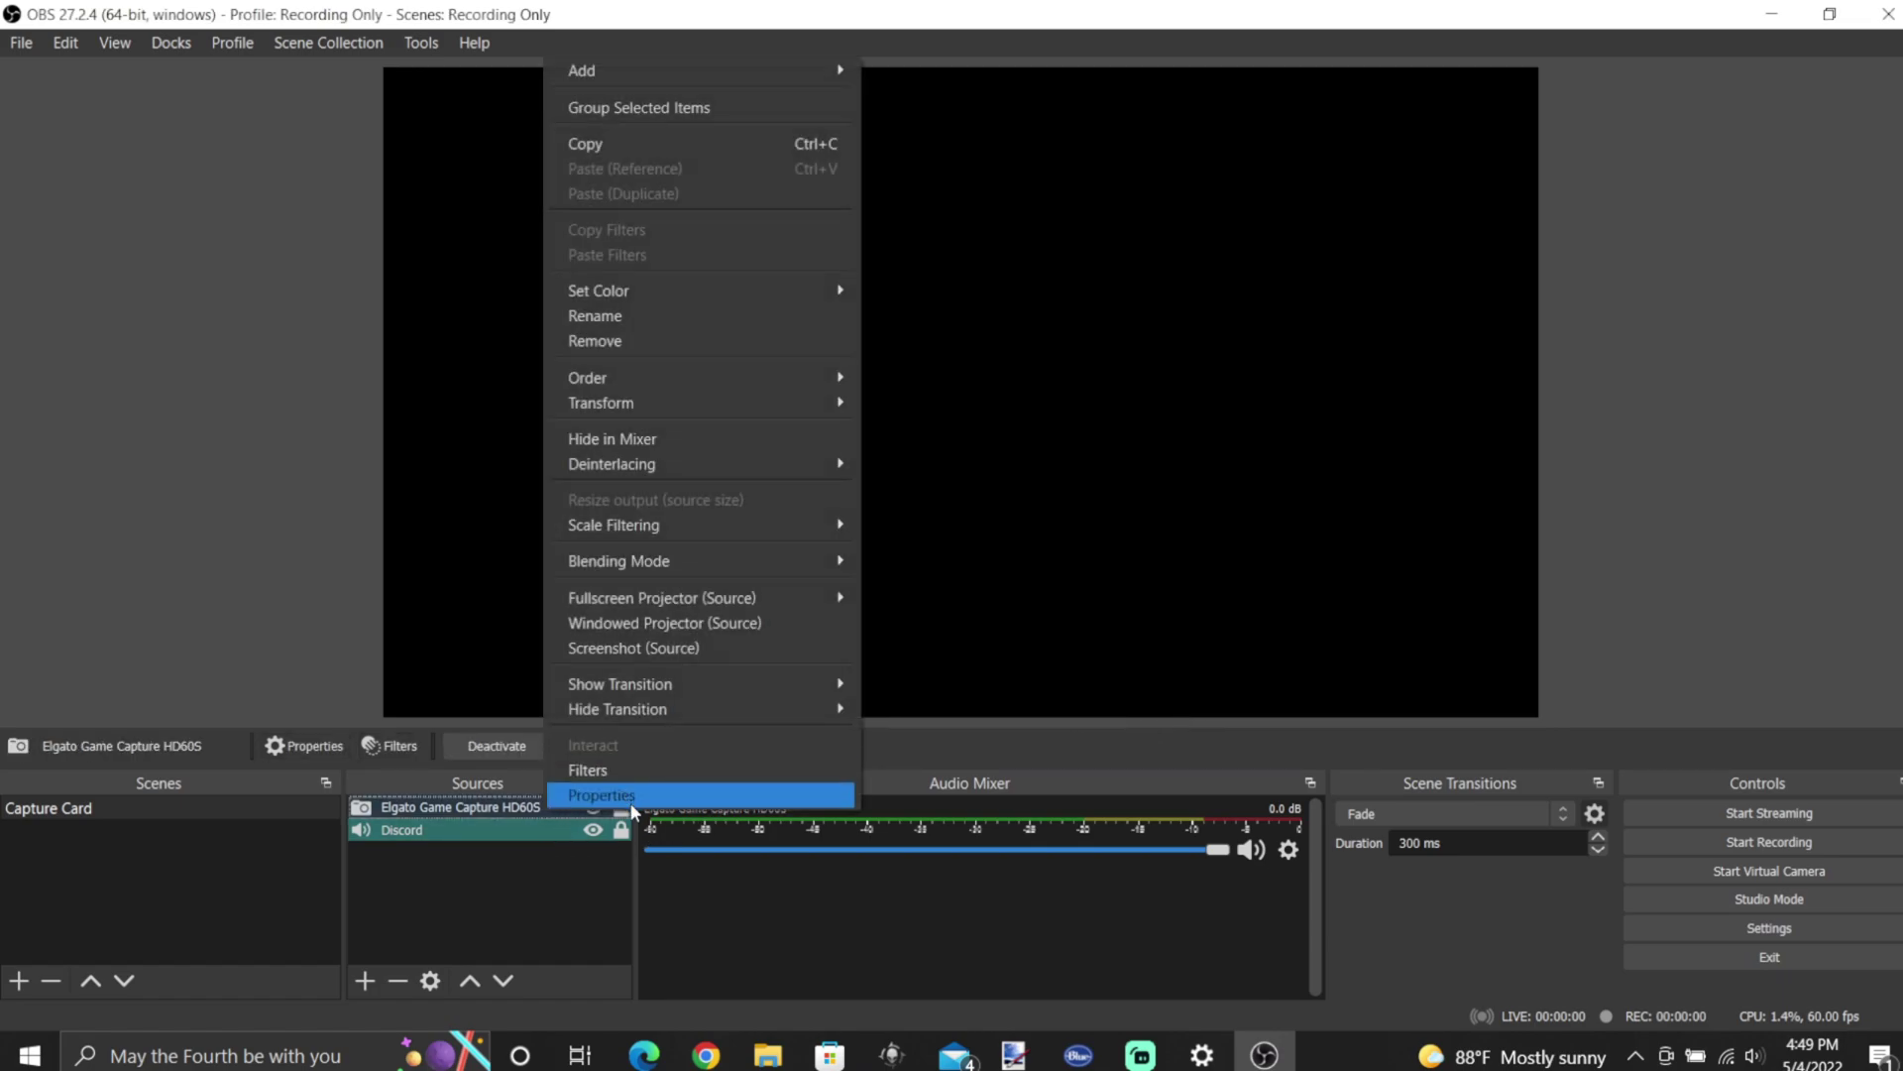
left_click(601, 795)
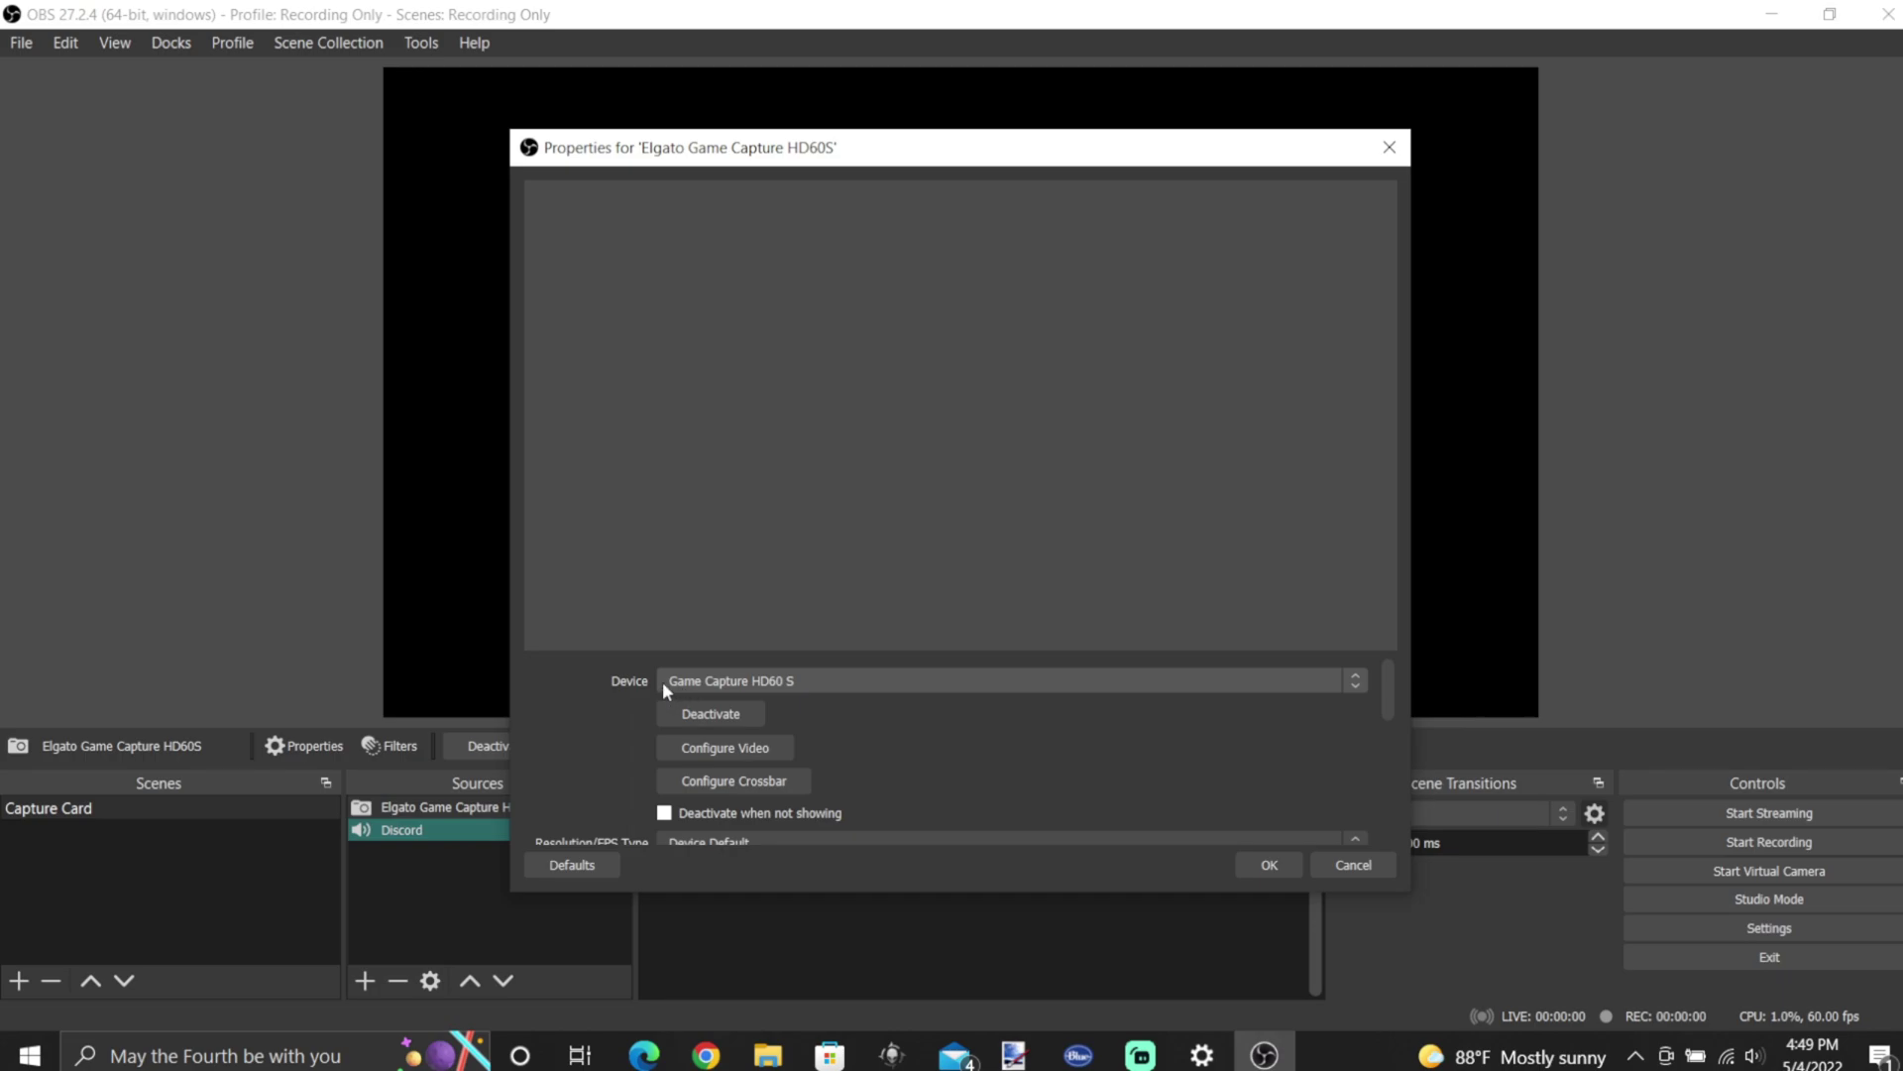
scroll(604, 768, "down", 2)
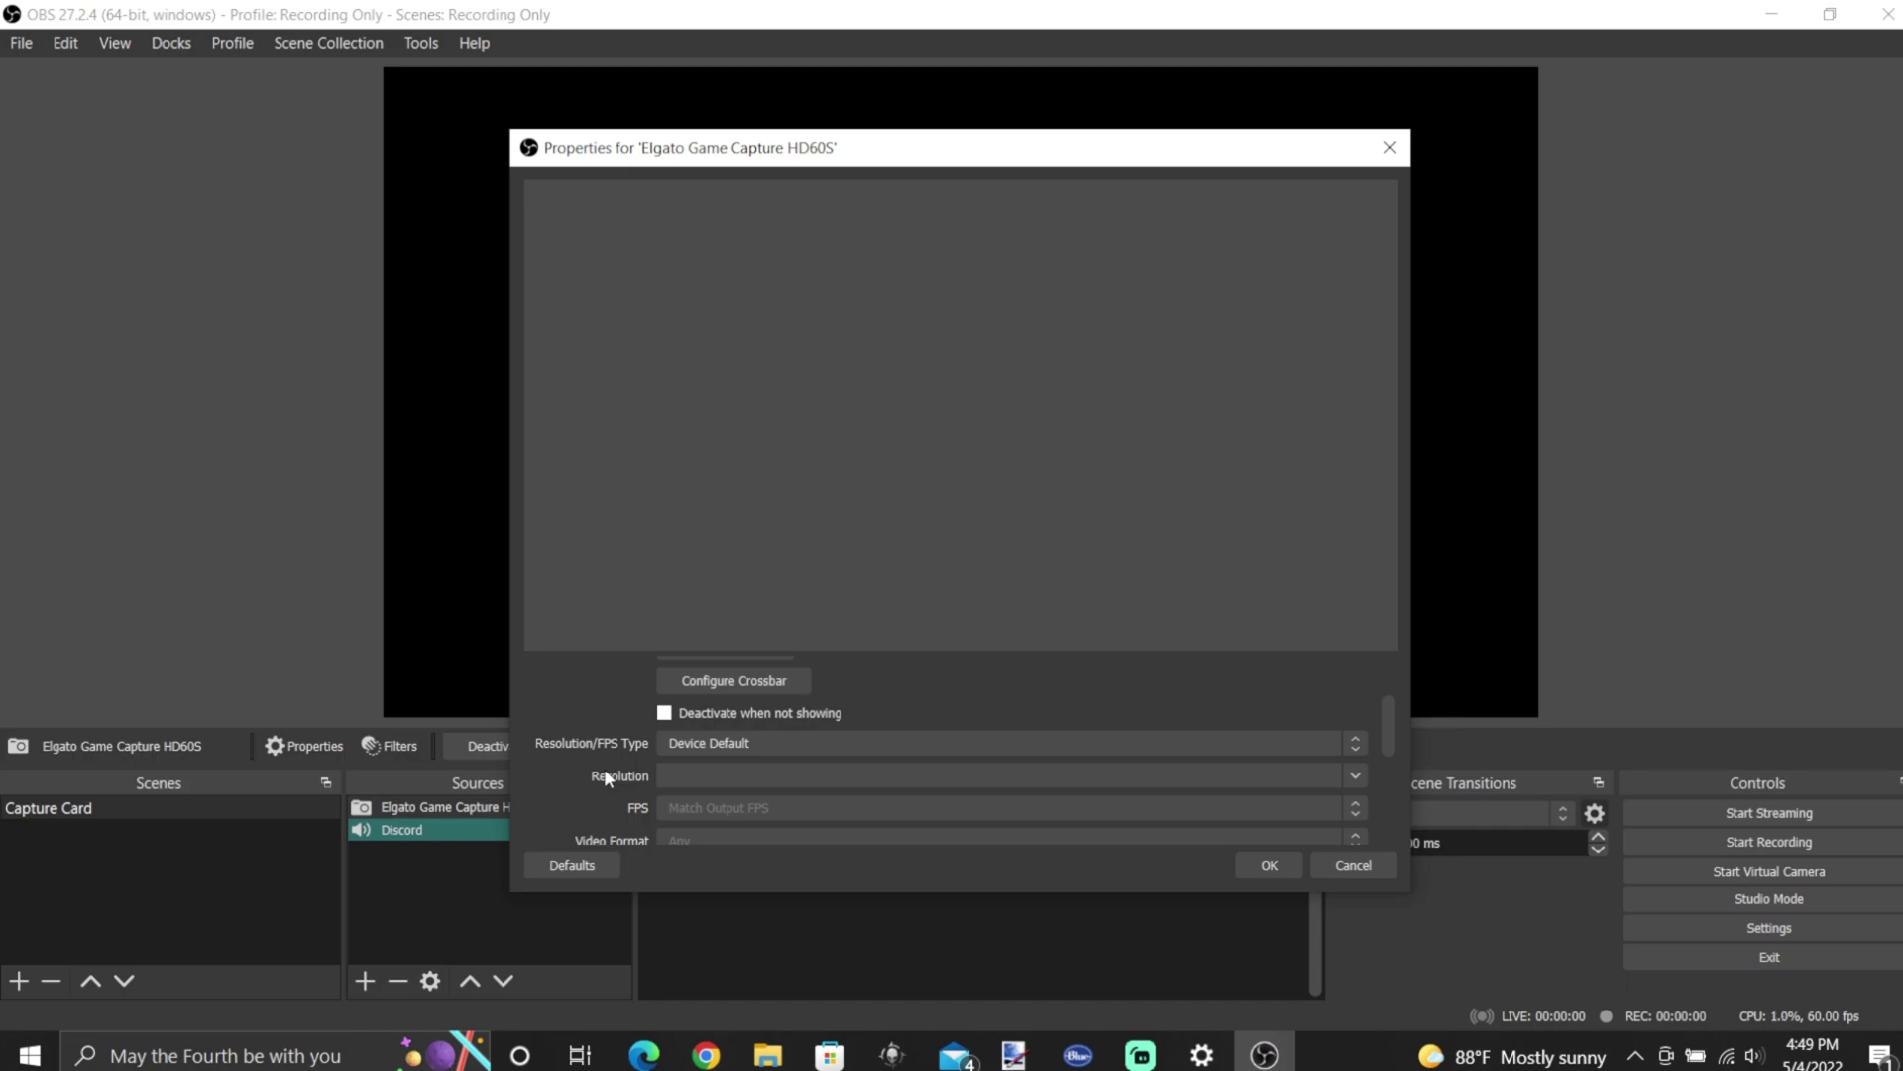
scroll(571, 729, "down", 5)
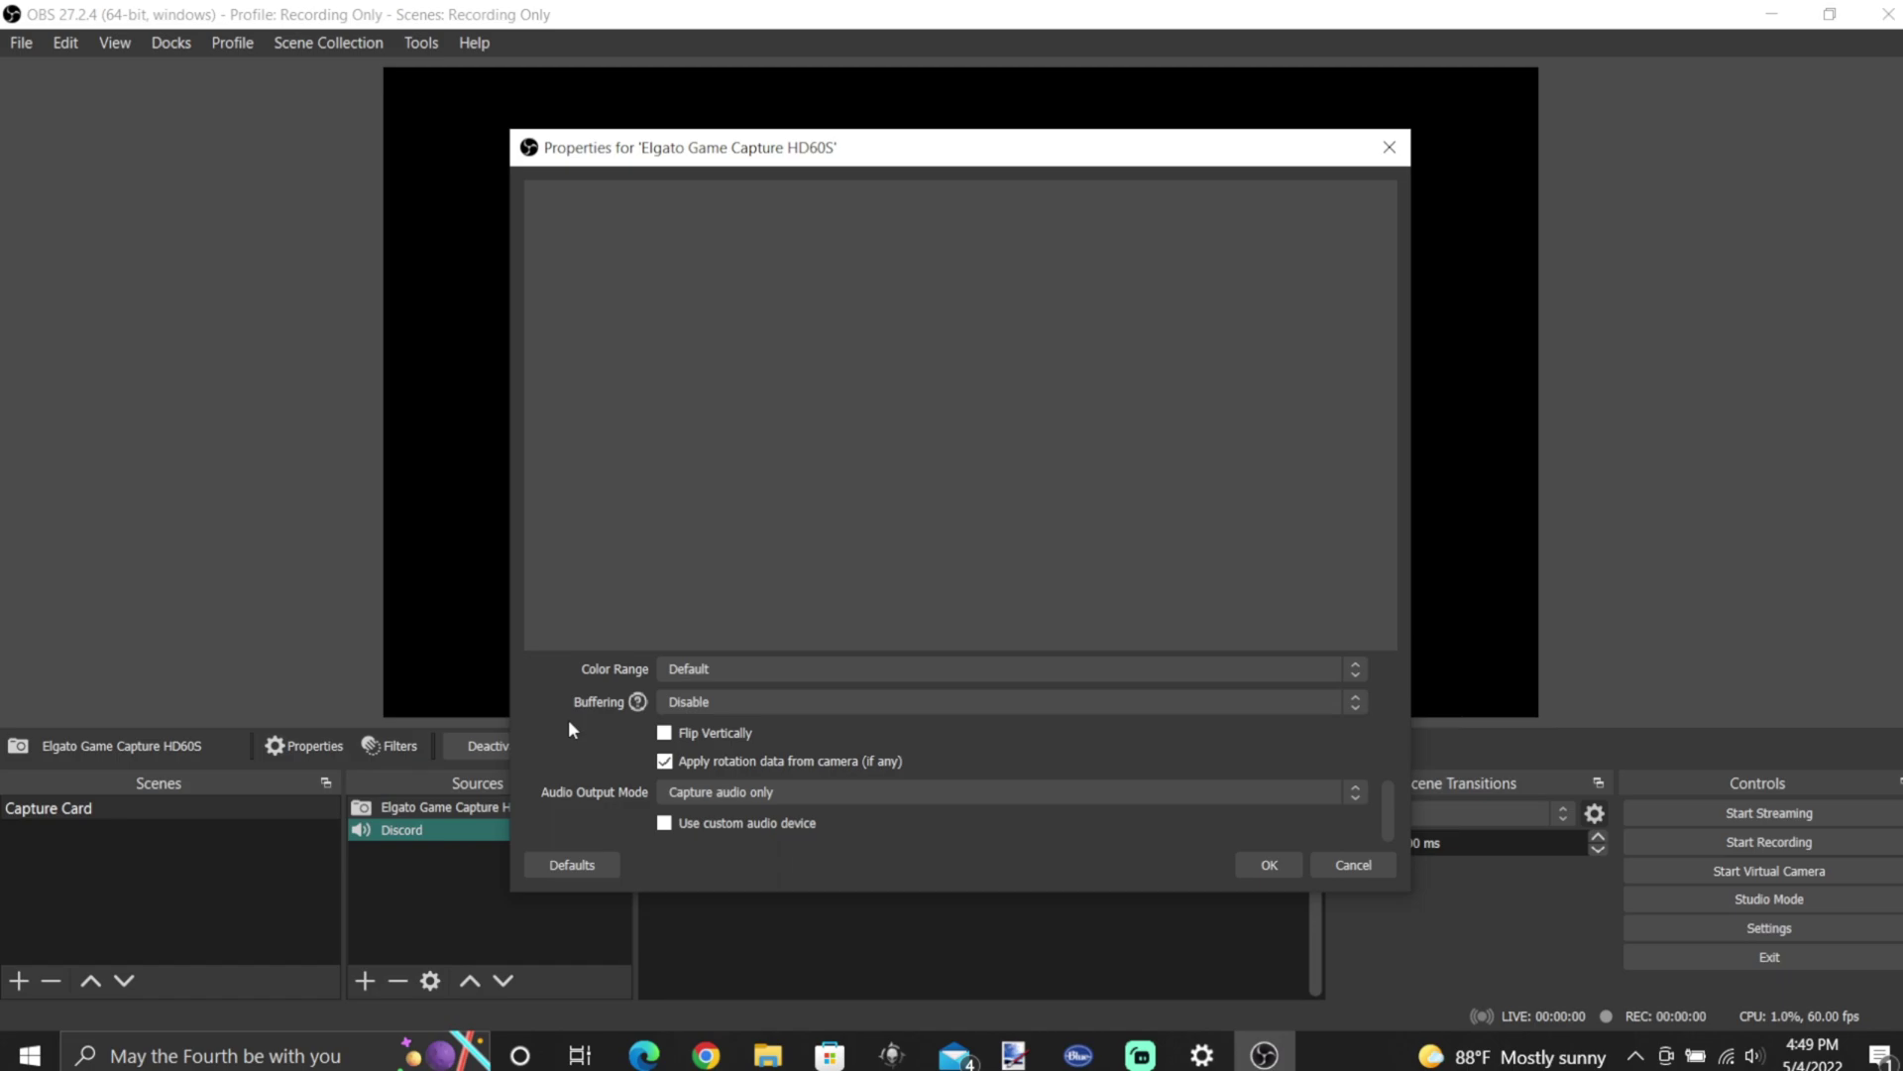
left_click(1268, 865)
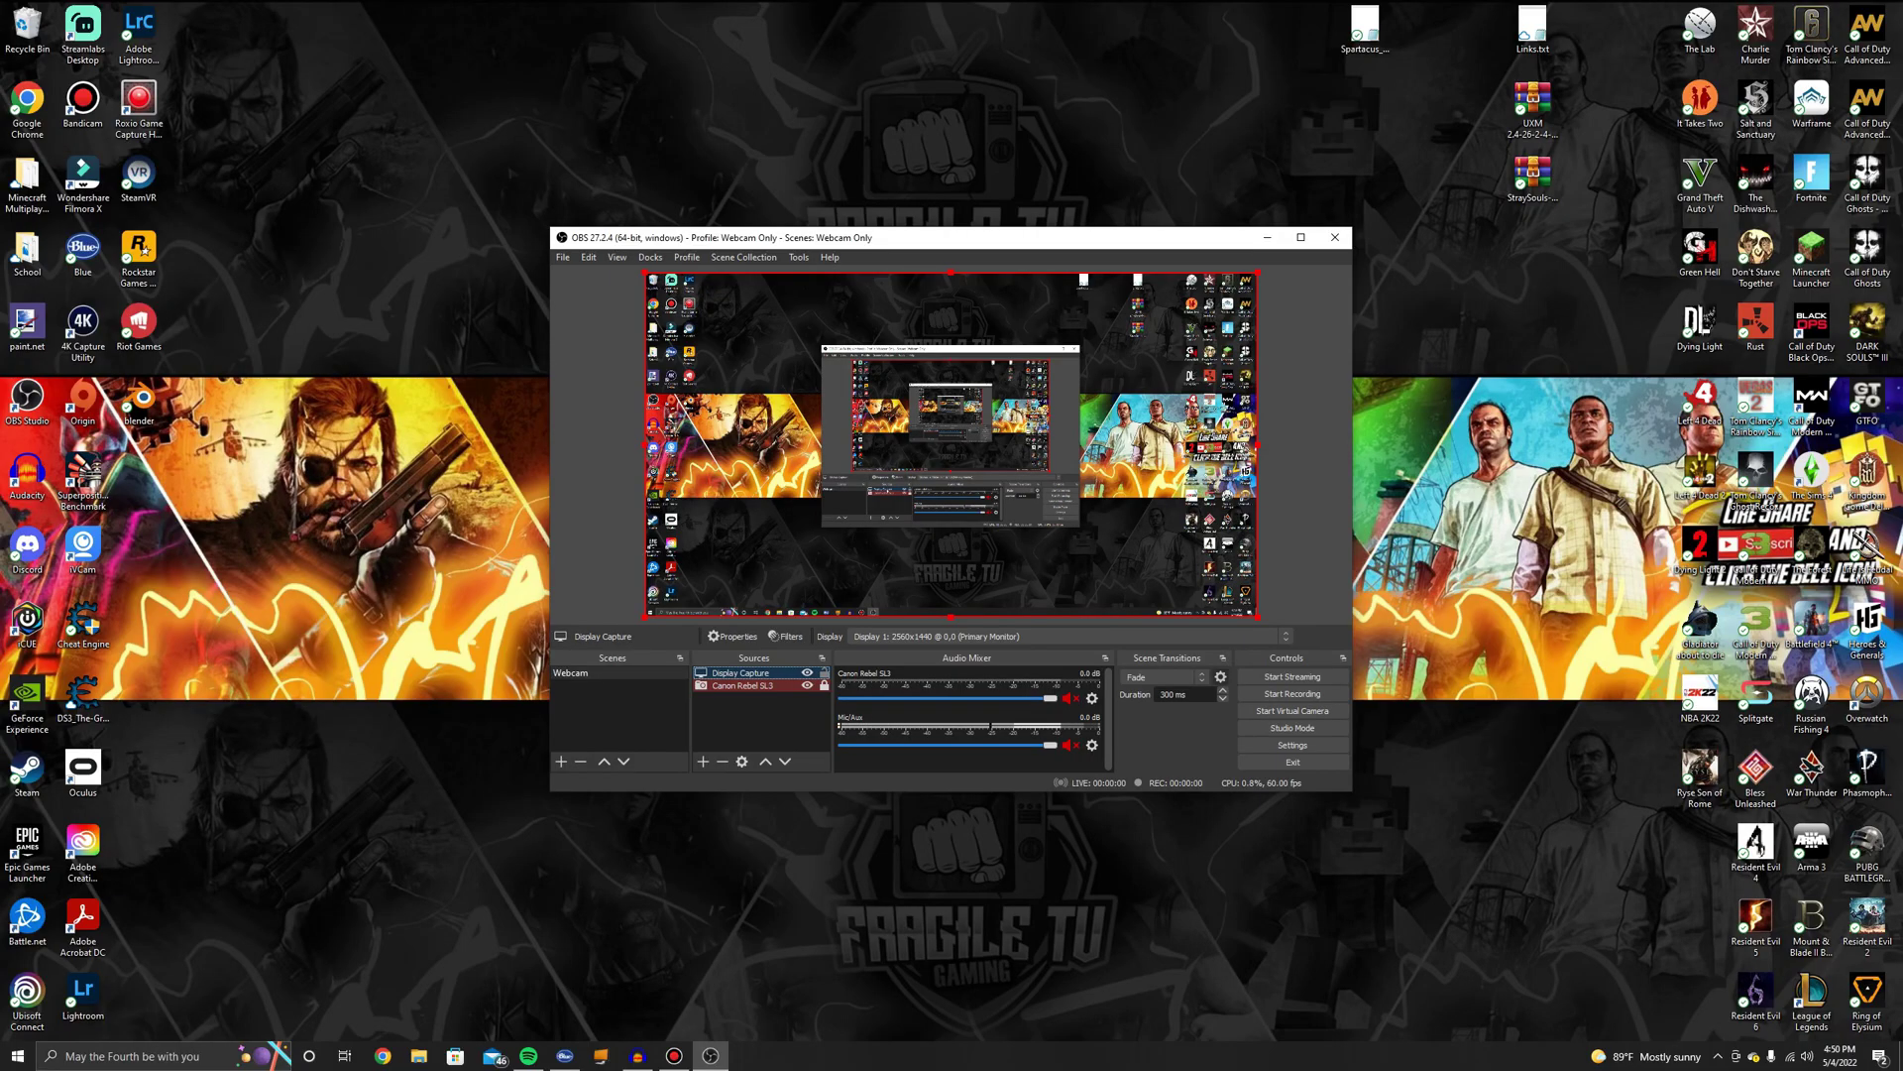
- Project the Display Capture source fullscreen onto the HD60 S display at 1920x1080
right_click(751, 673)
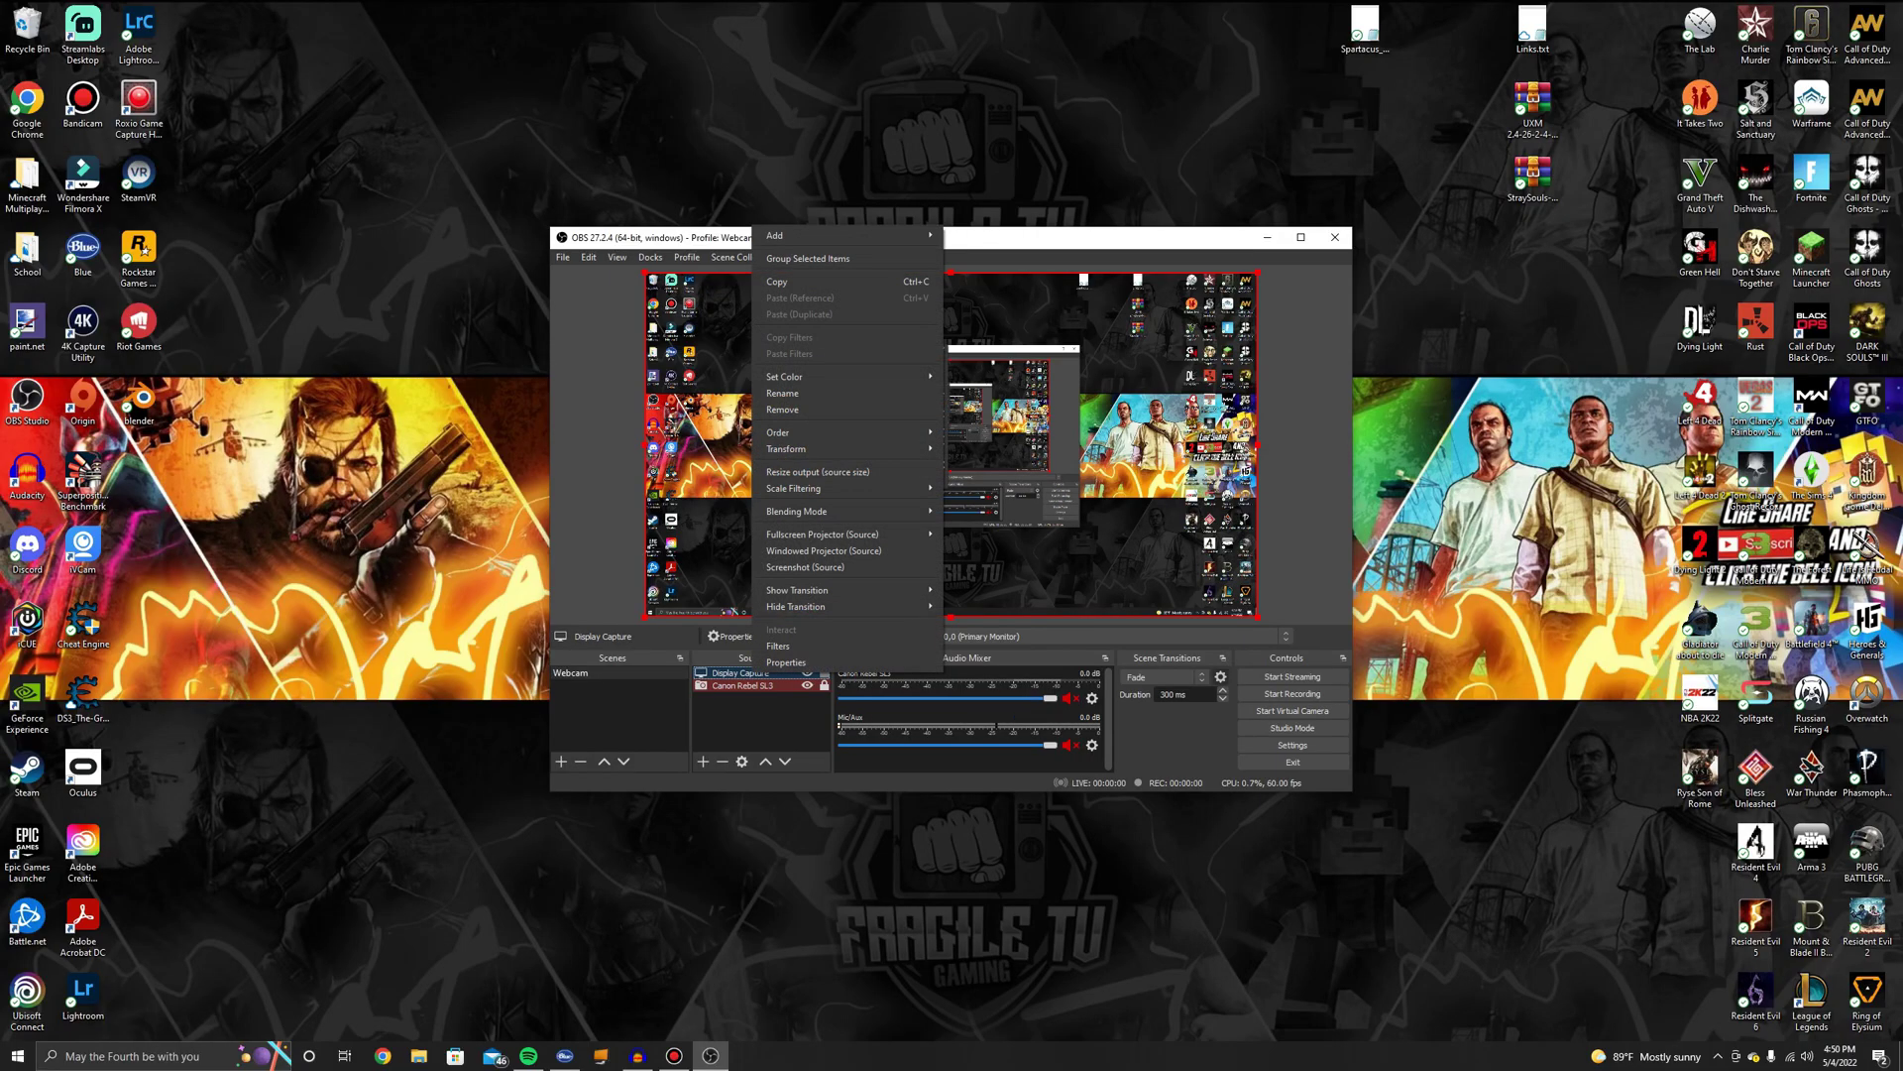
mouse_move(843, 510)
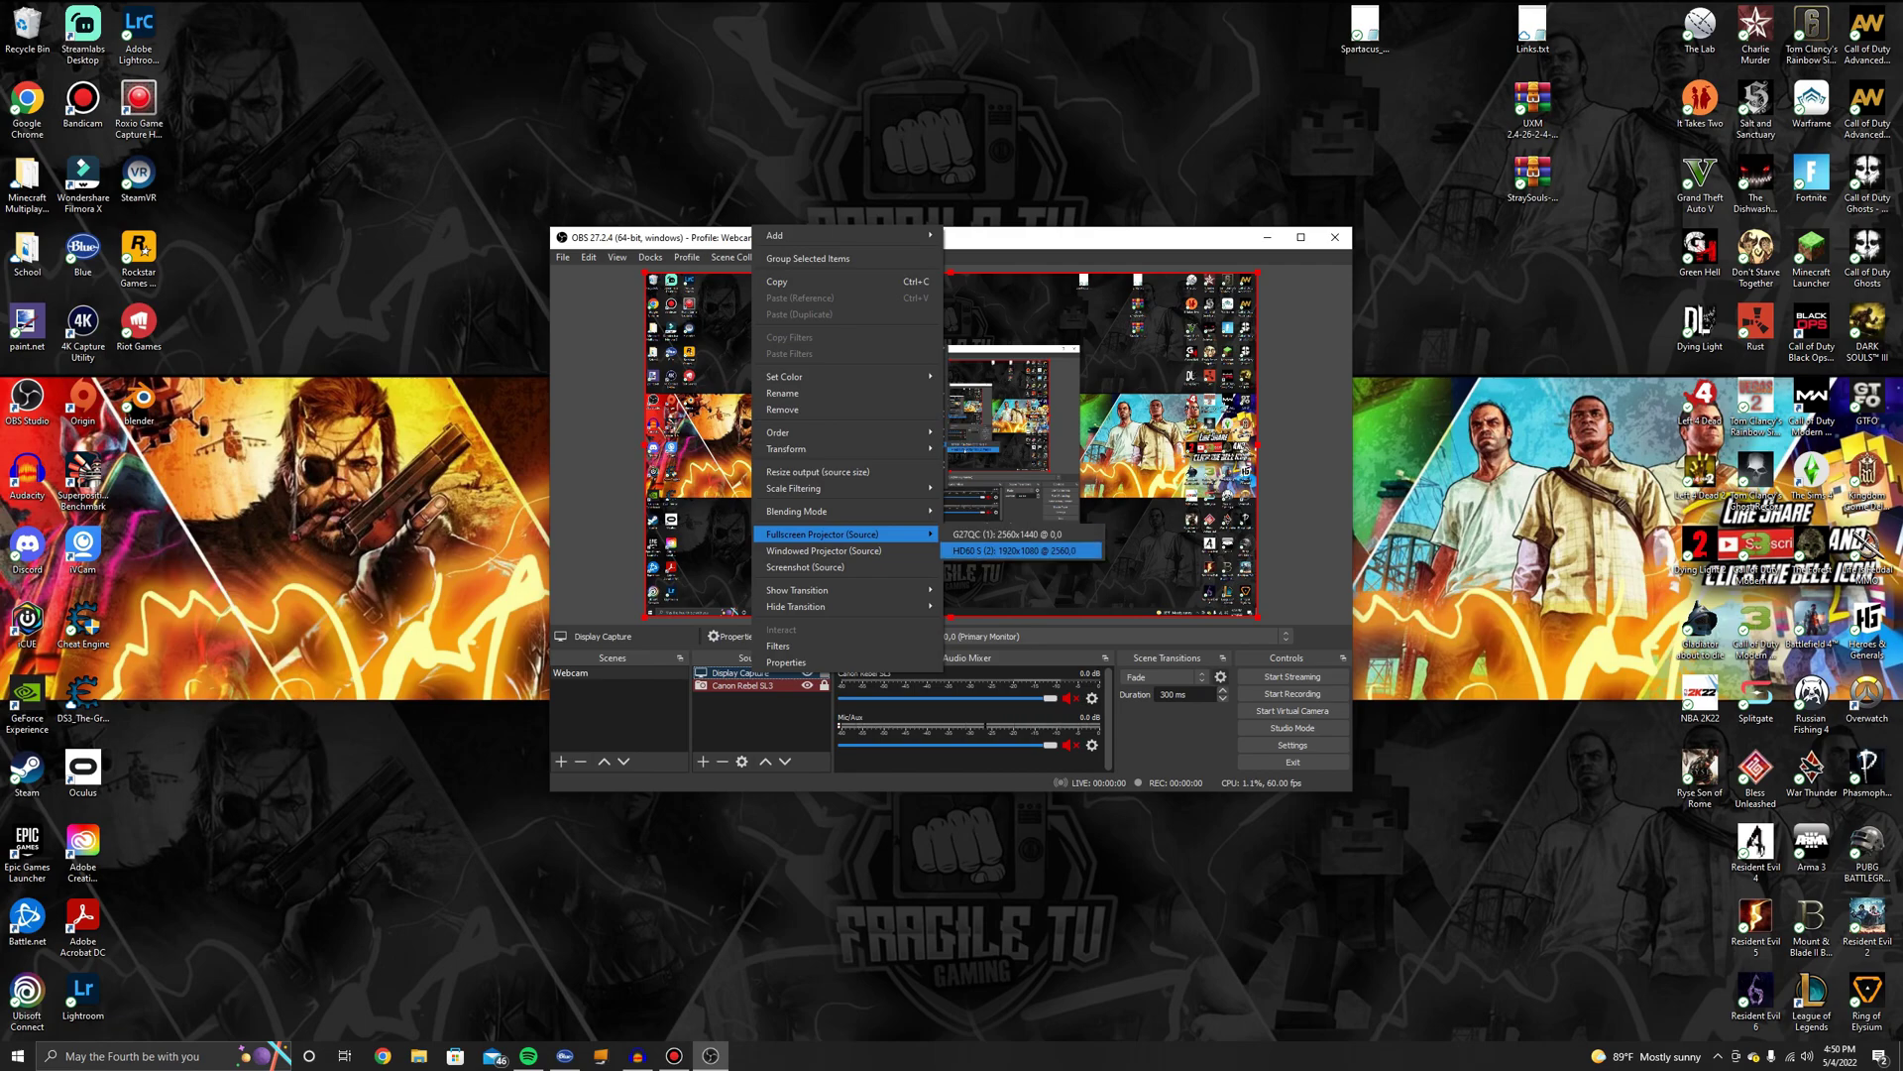
left_click(1013, 550)
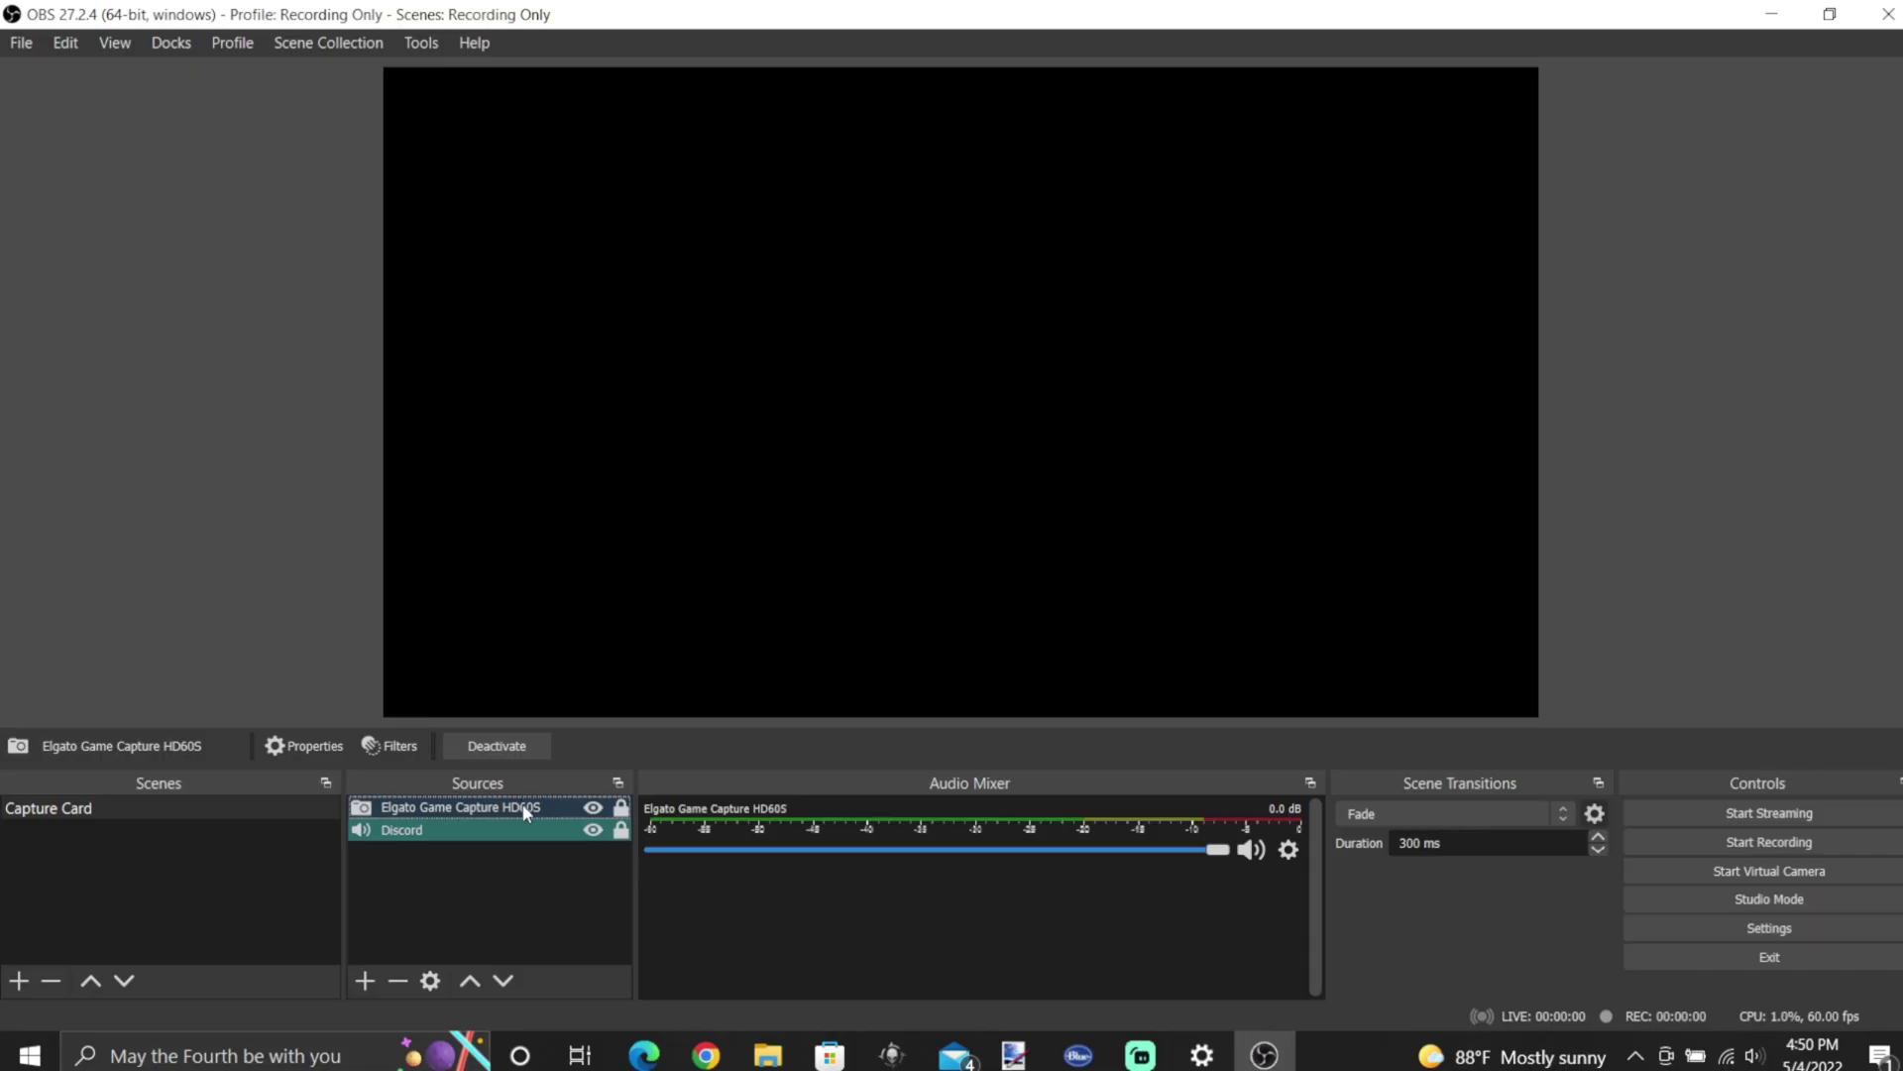
- Deactivate and reactivate the Game Capture HD60 S device in the Elgato source's properties and accept them
right_click(525, 811)
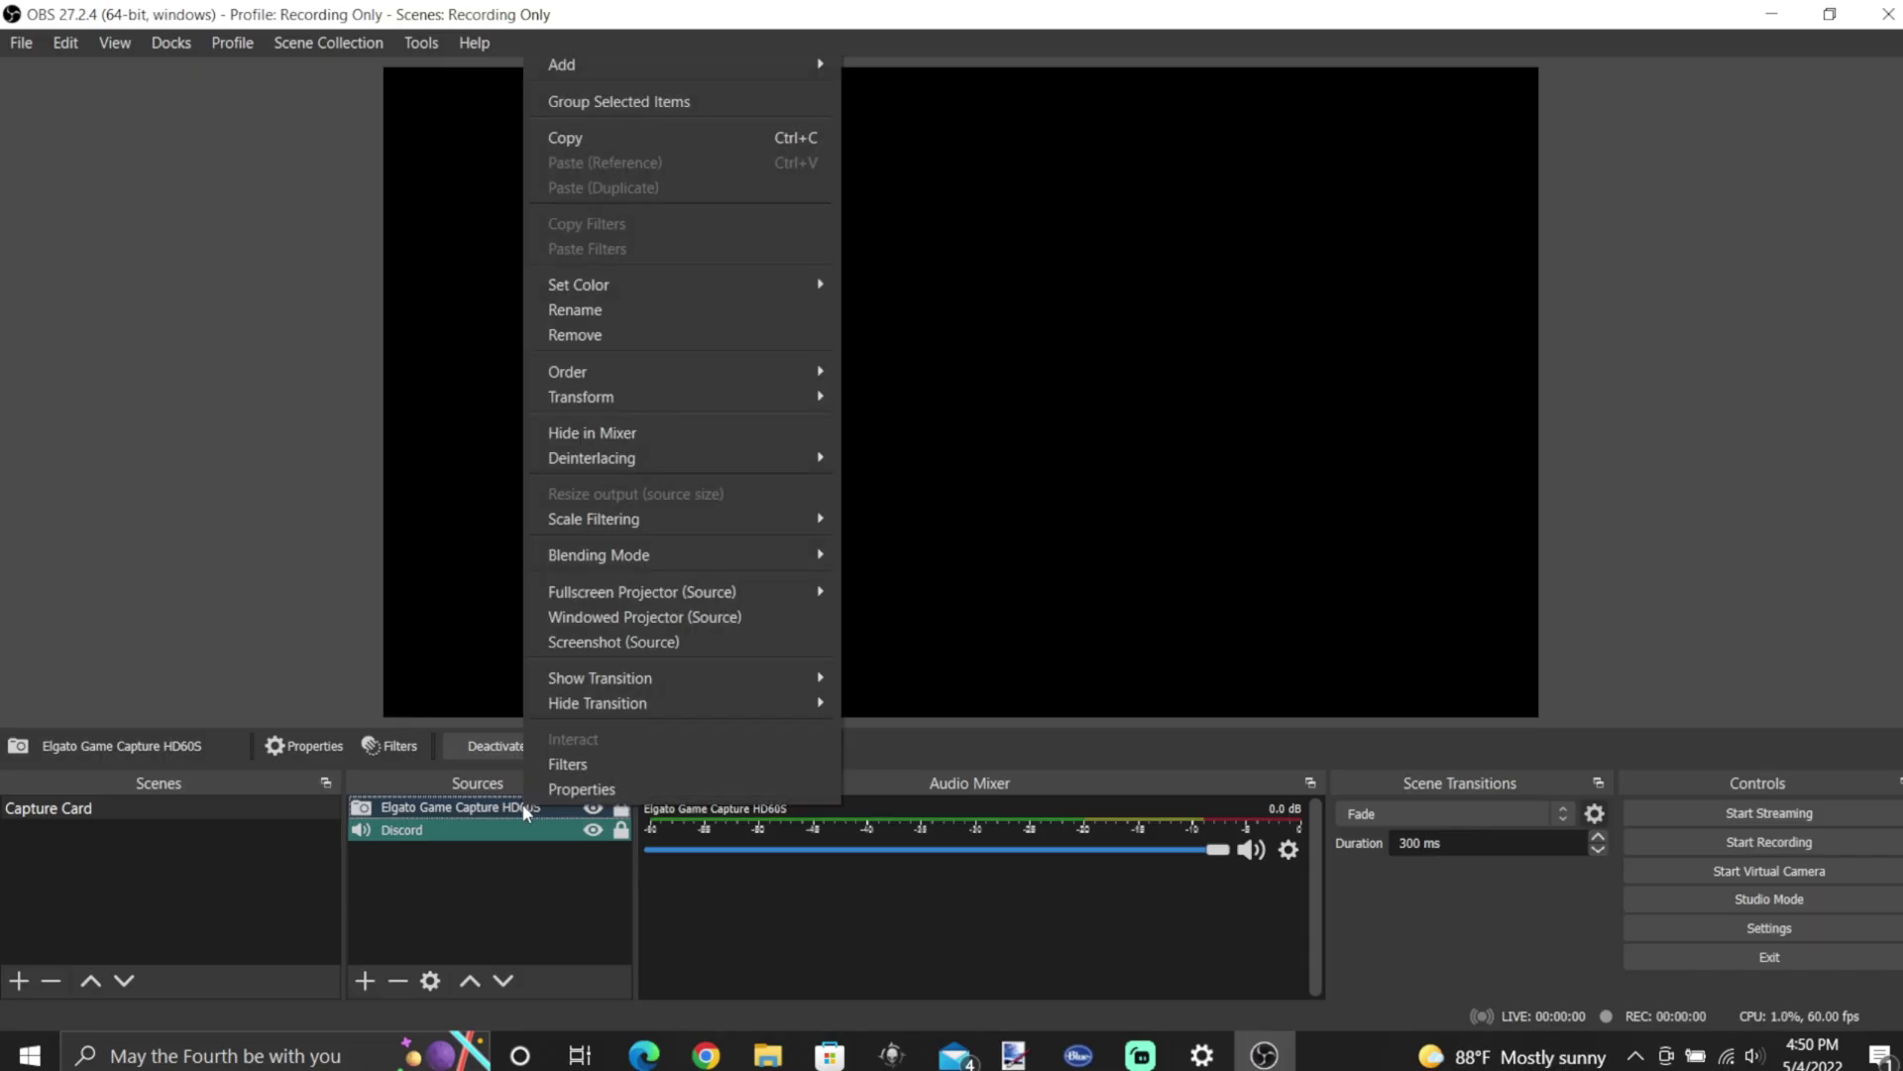
left_click(613, 790)
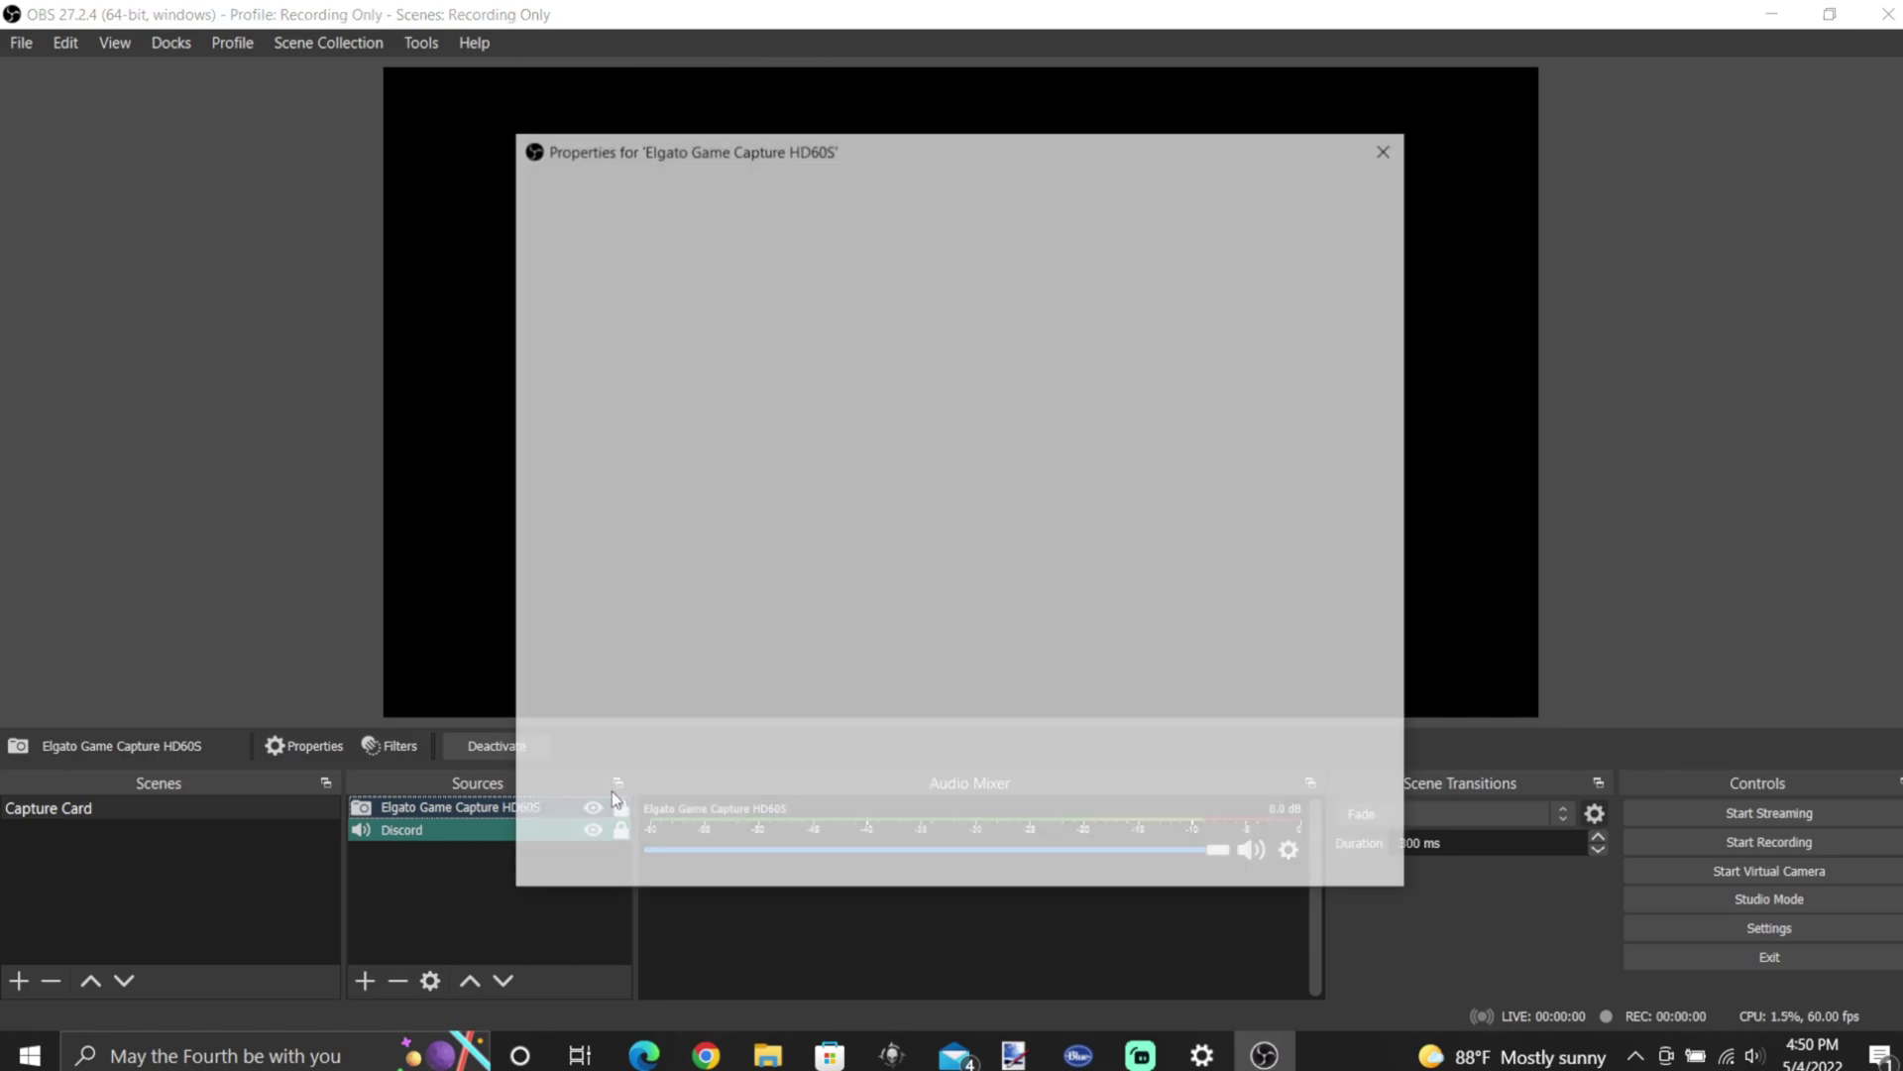
left_click(732, 722)
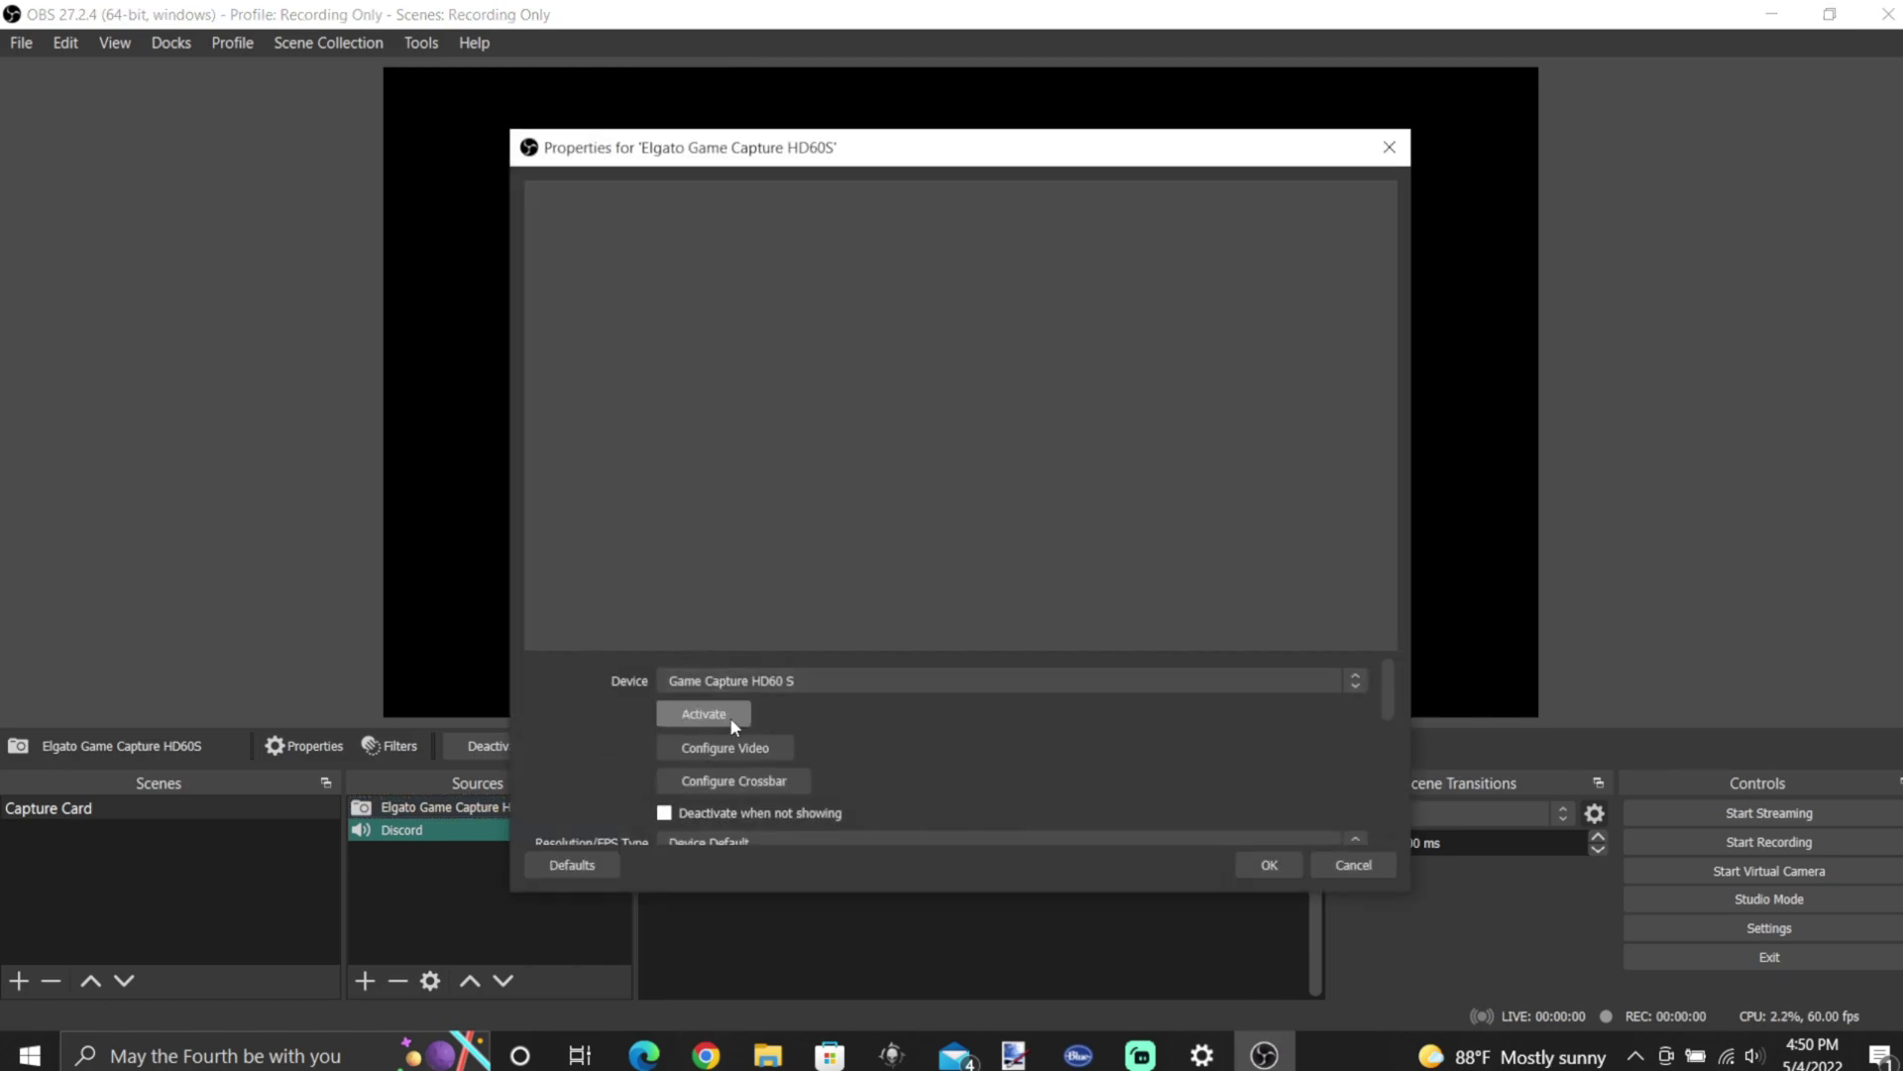
left_click(731, 719)
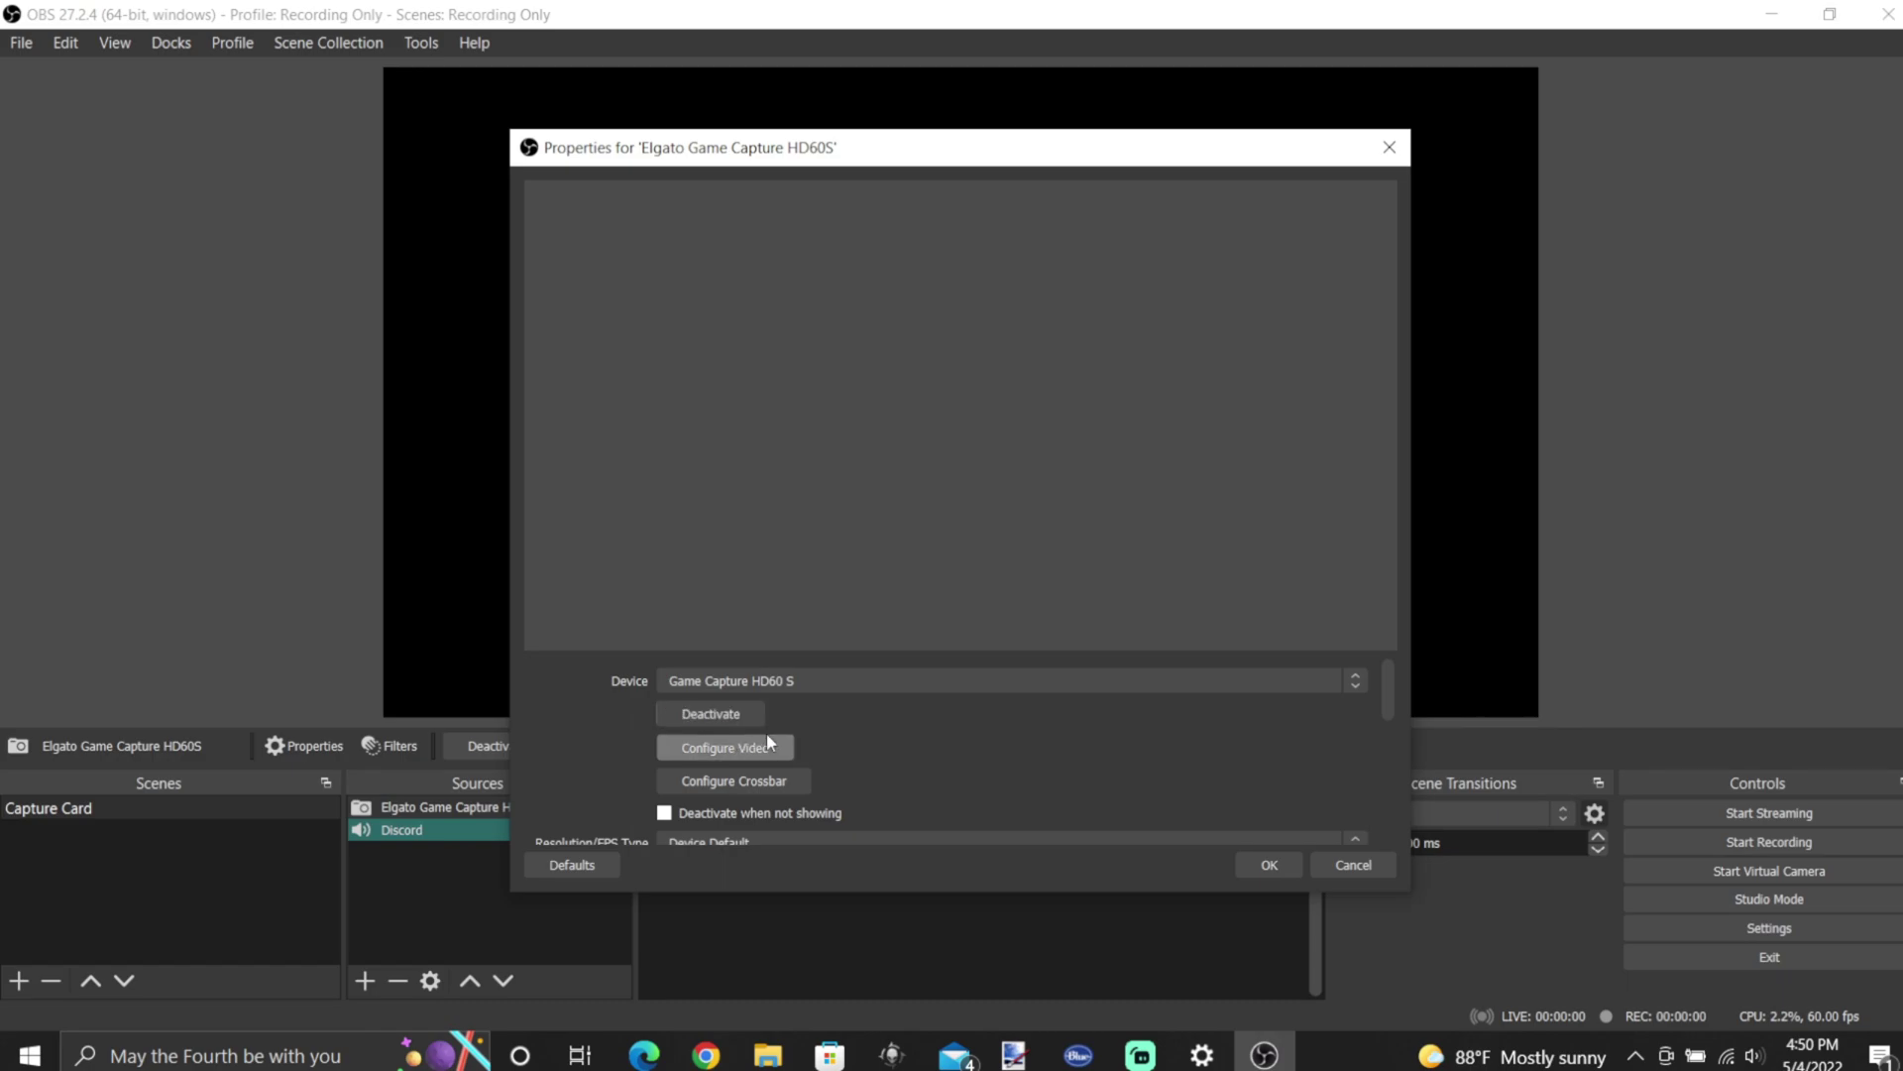
left_click(1268, 865)
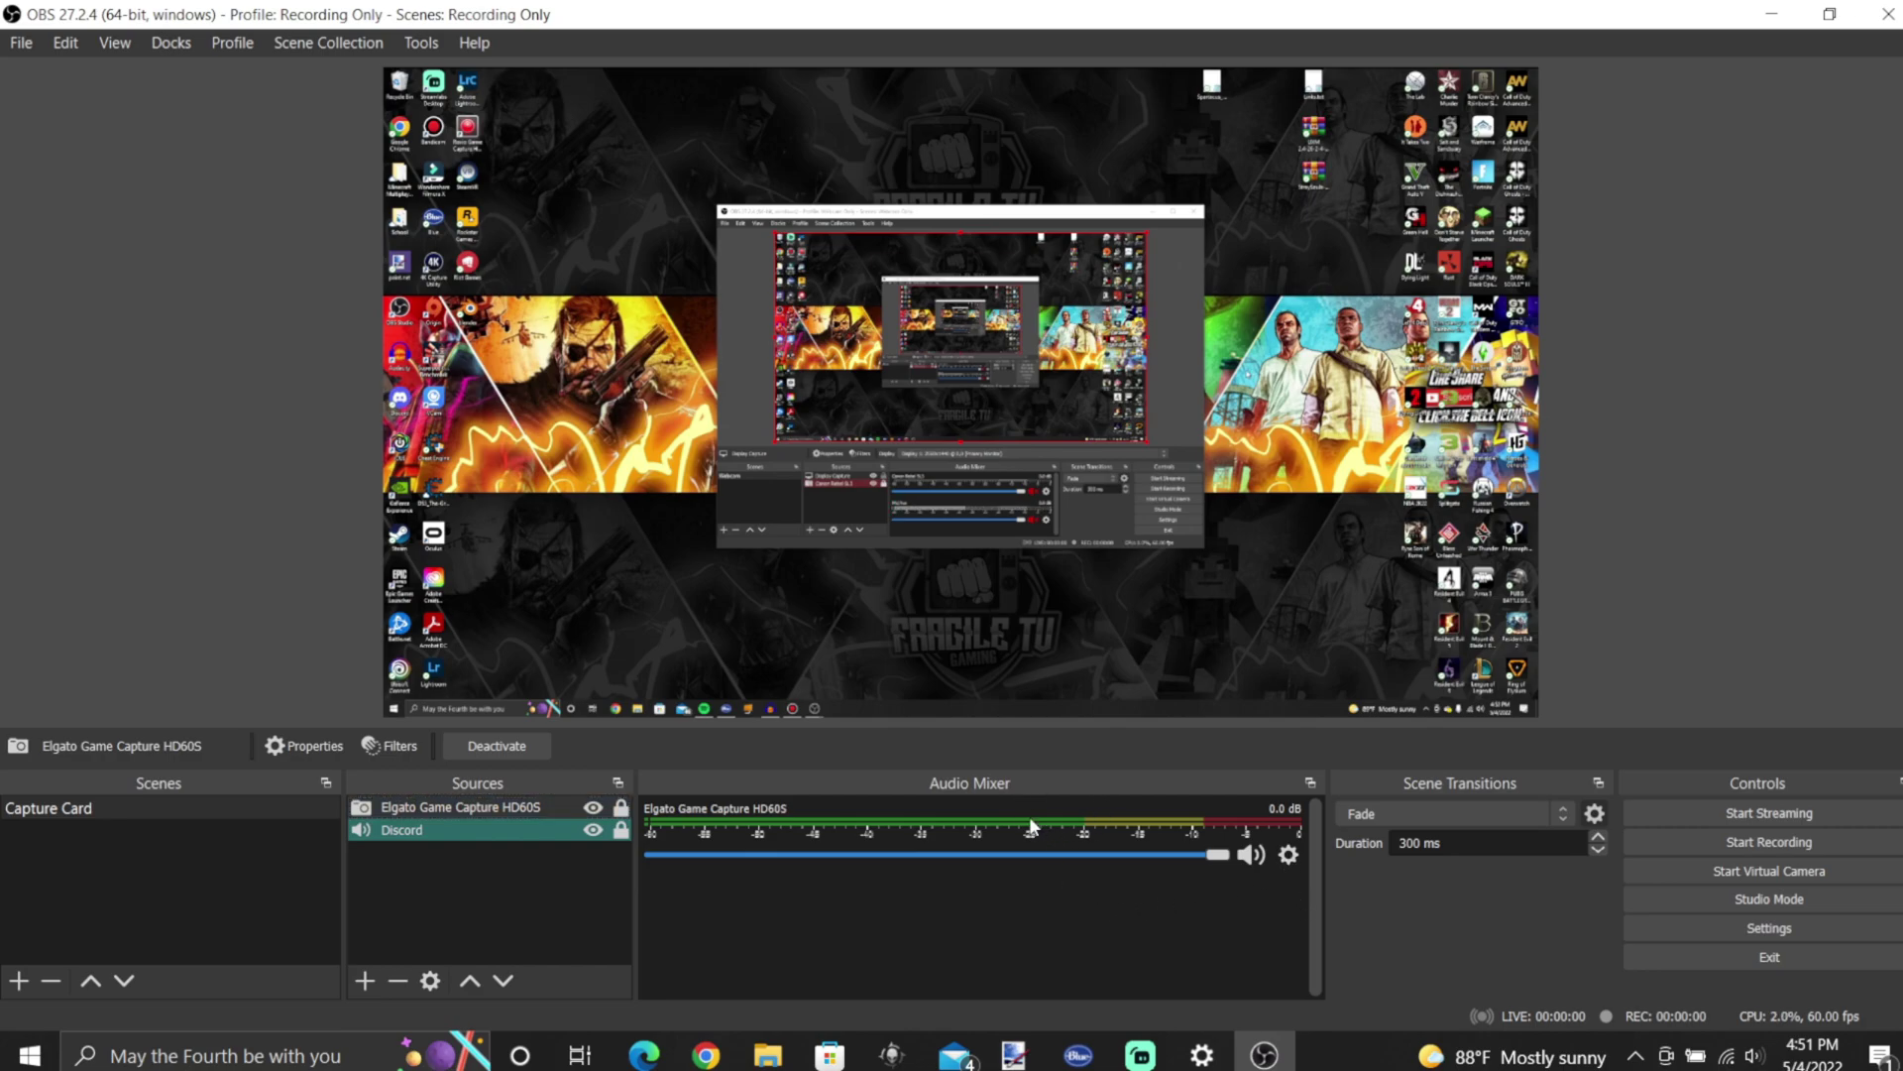
- Set audio monitoring for Elgato Game Capture HD60S to Monitor and Output in its advanced audio properties
left_click(1289, 856)
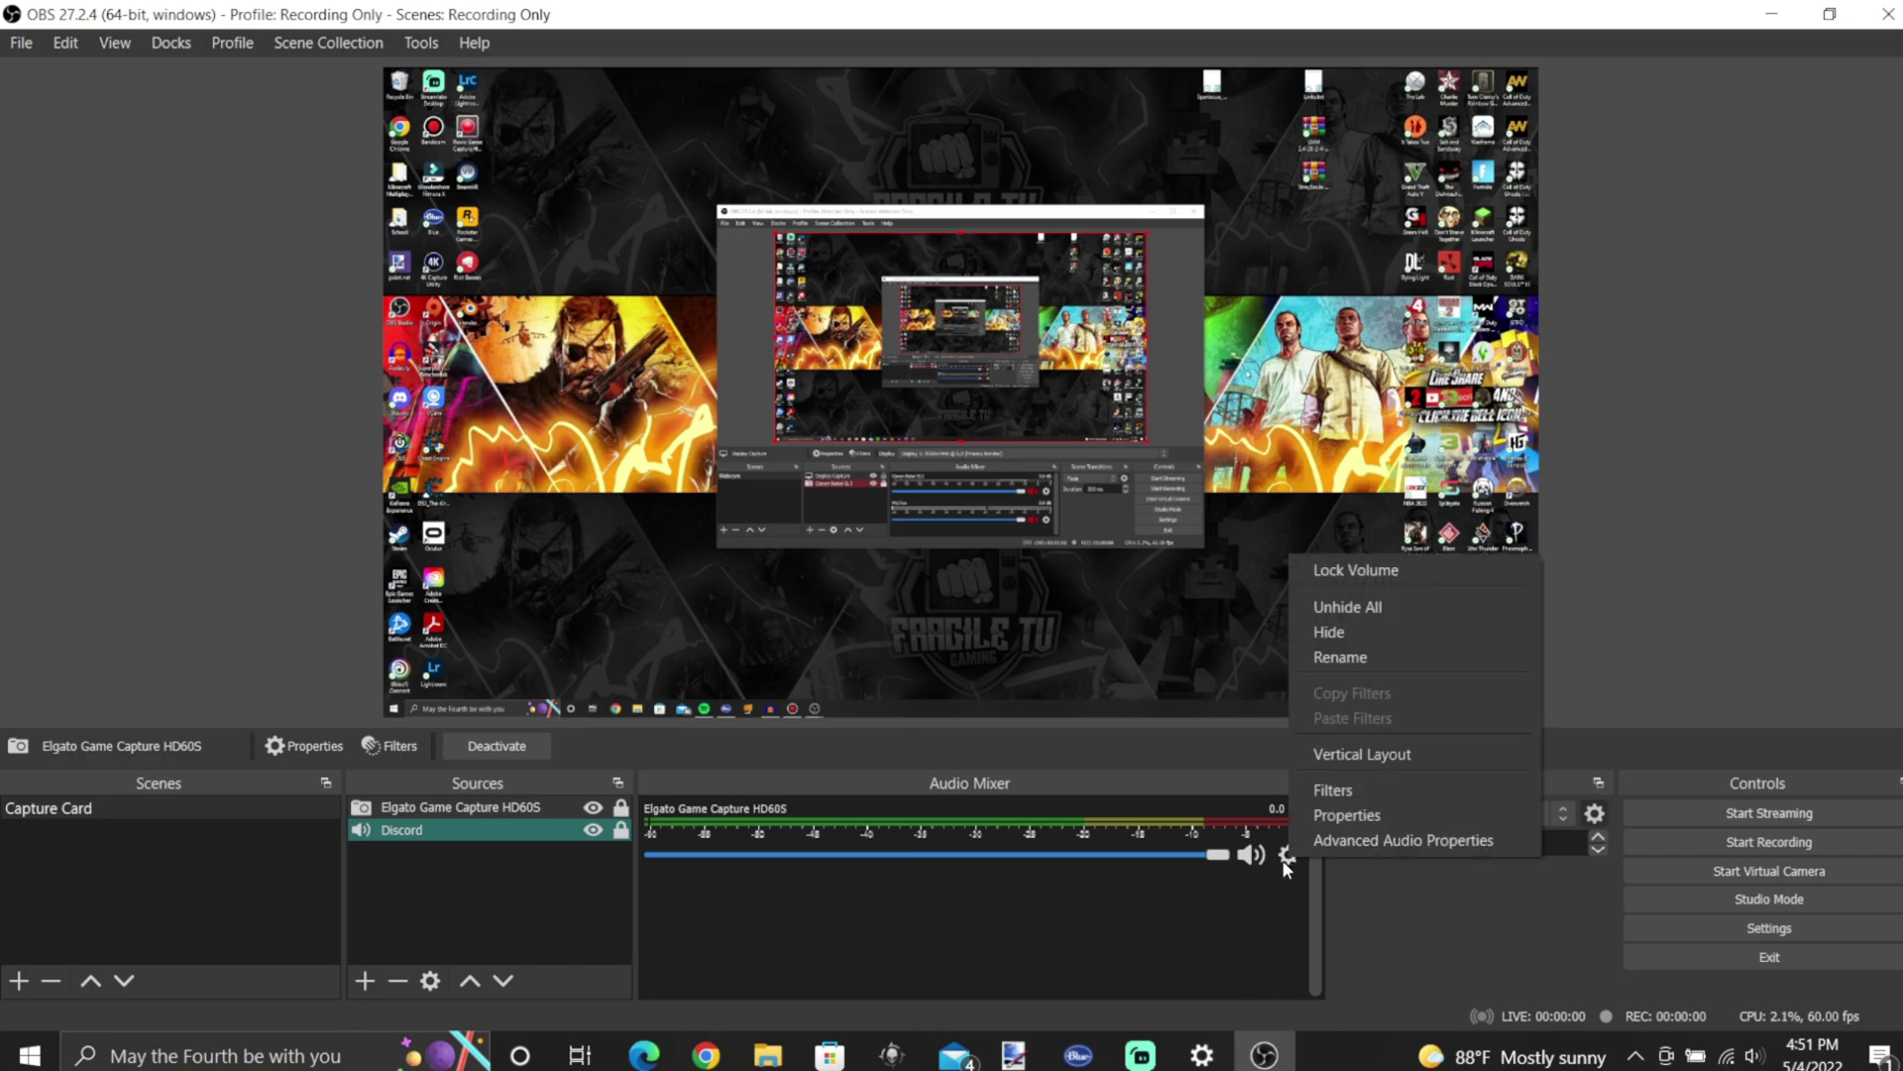
left_click(1342, 841)
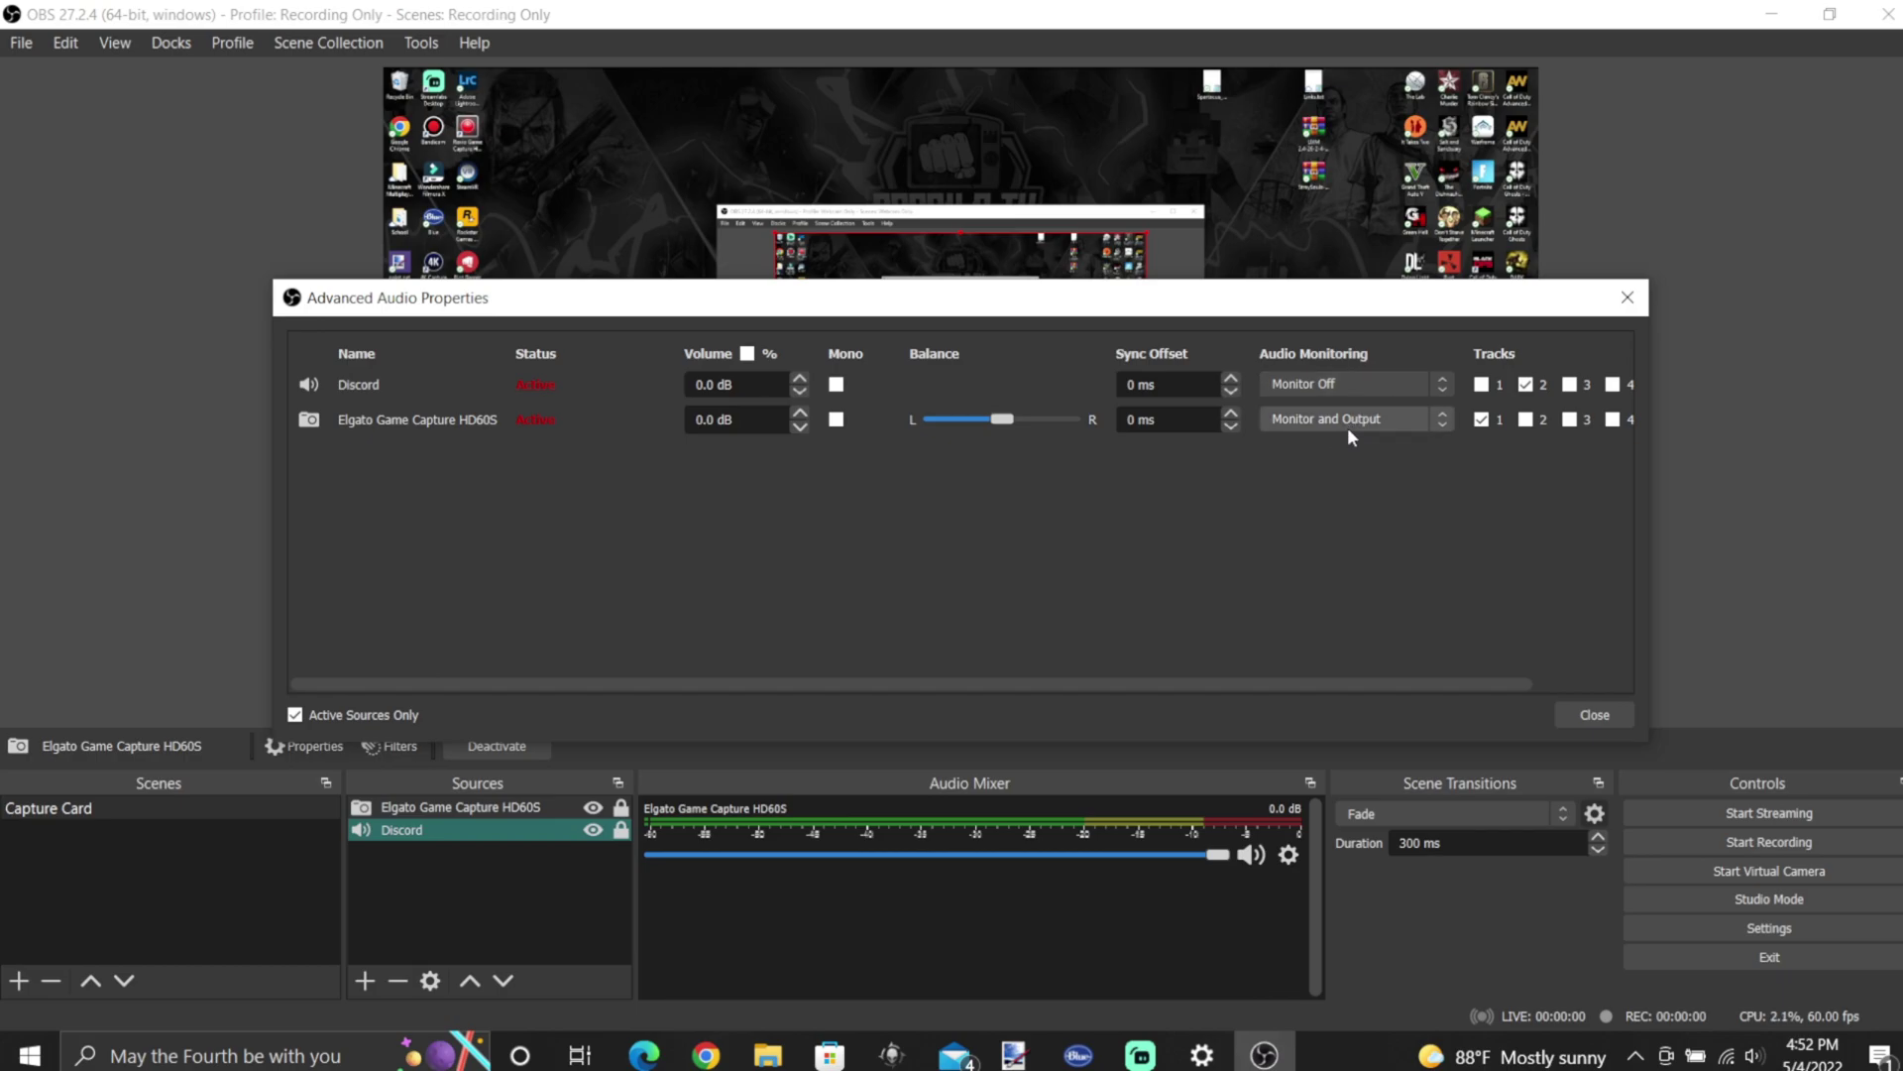
left_click(1355, 424)
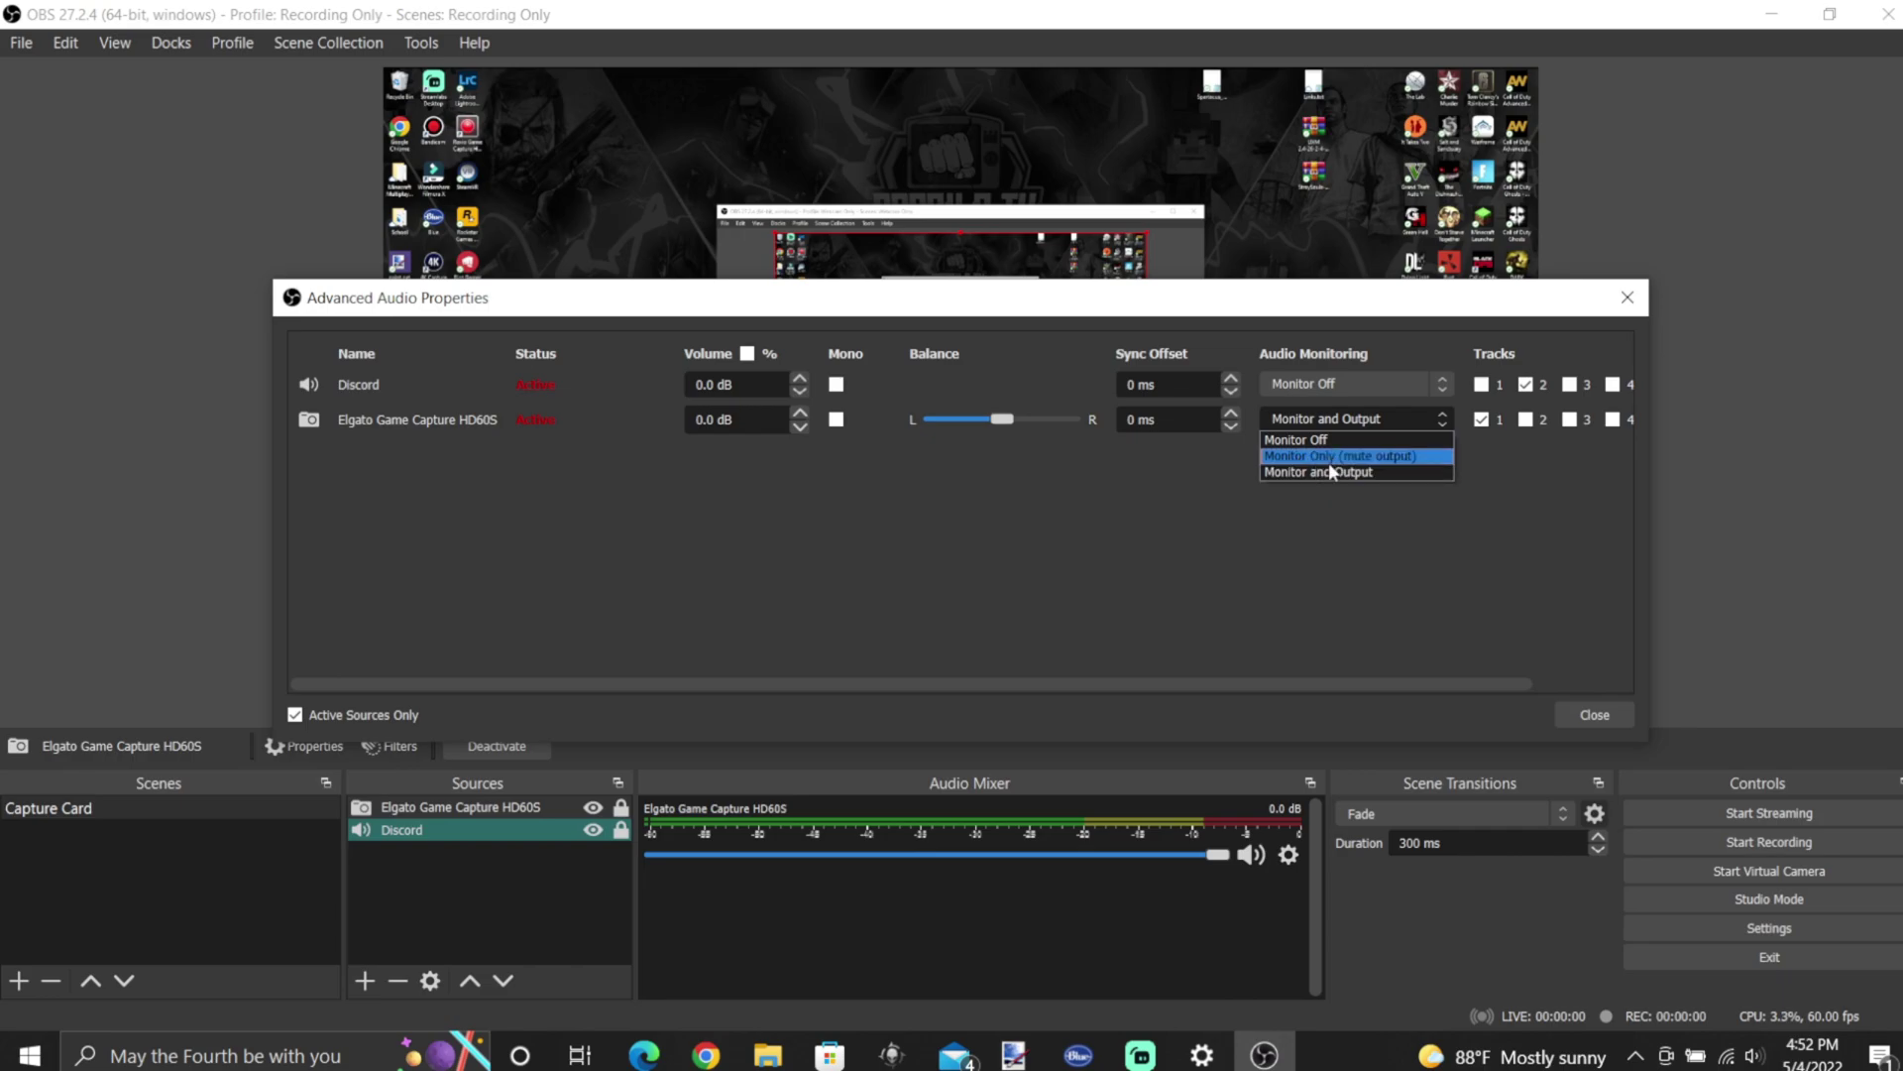
left_click(1388, 473)
left_click(1594, 715)
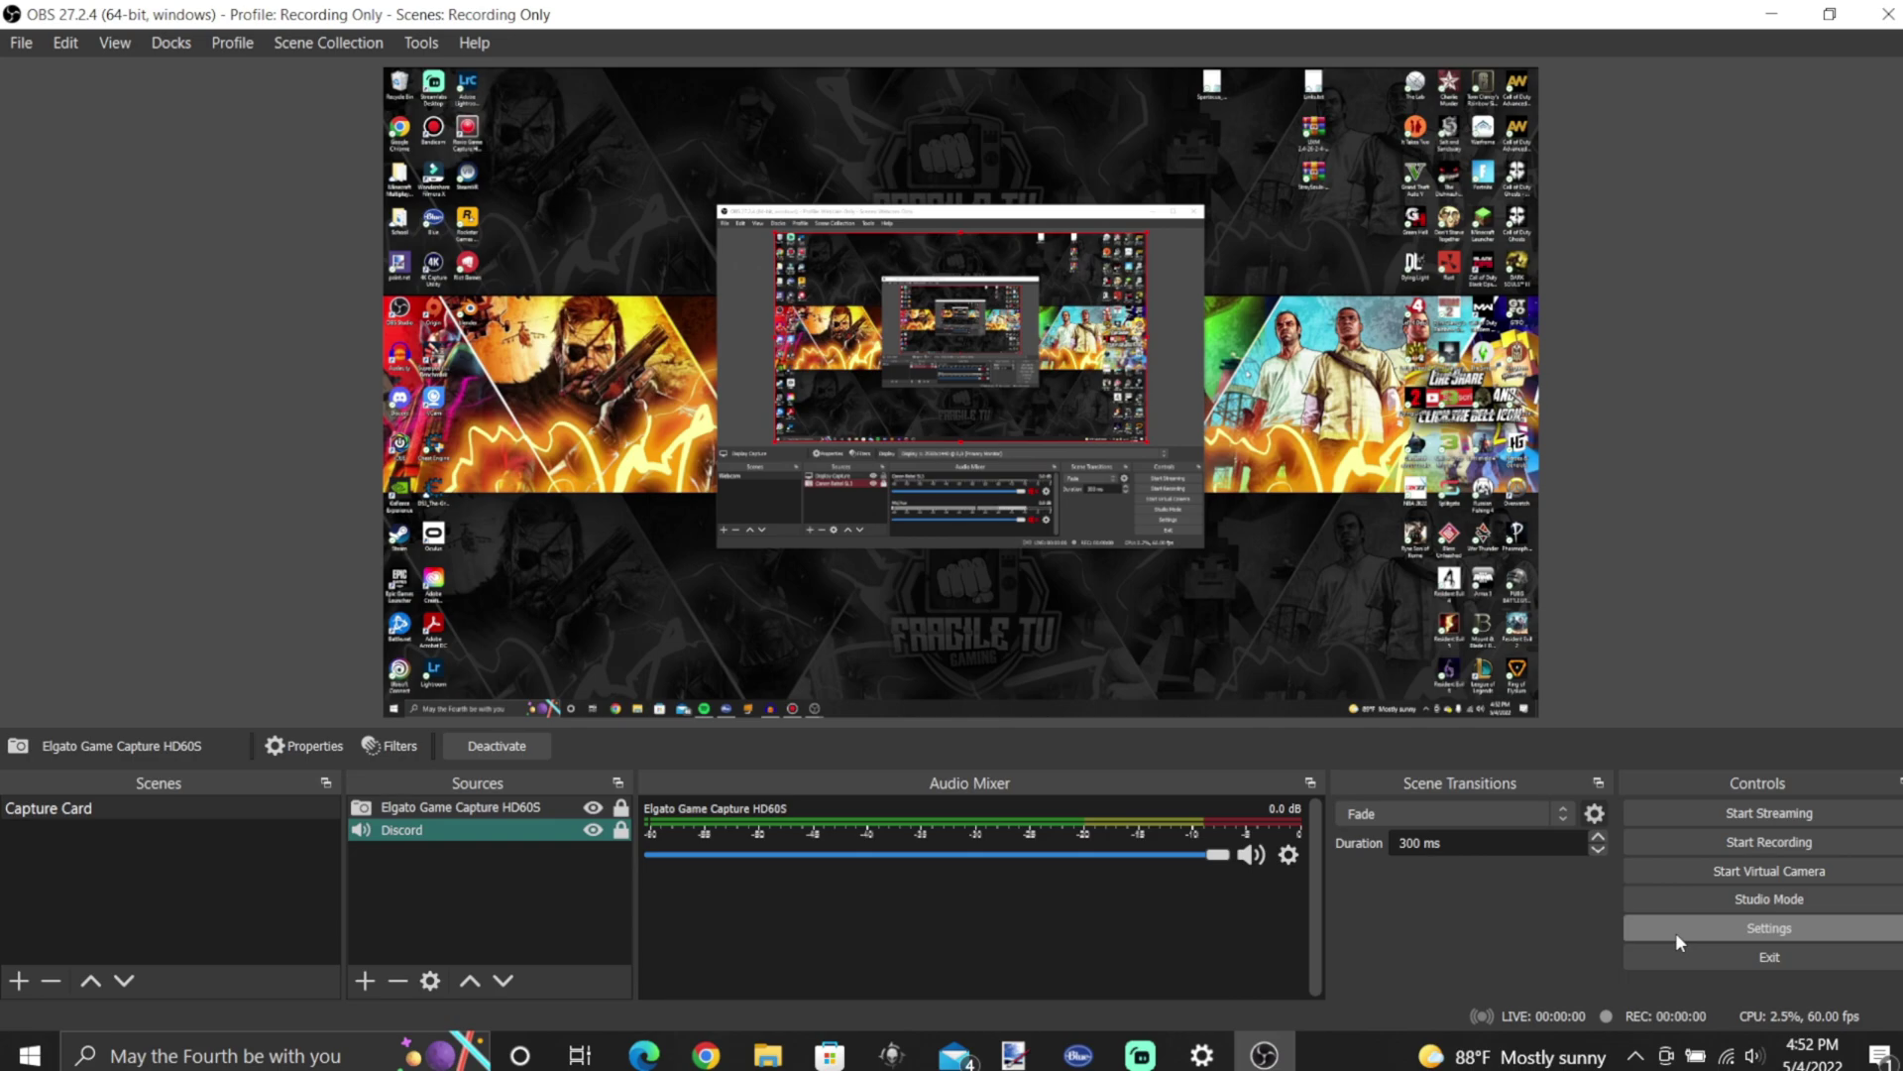
- Check the global audio devices and the monitoring device in the audio settings, and close the settings
left_click(1630, 928)
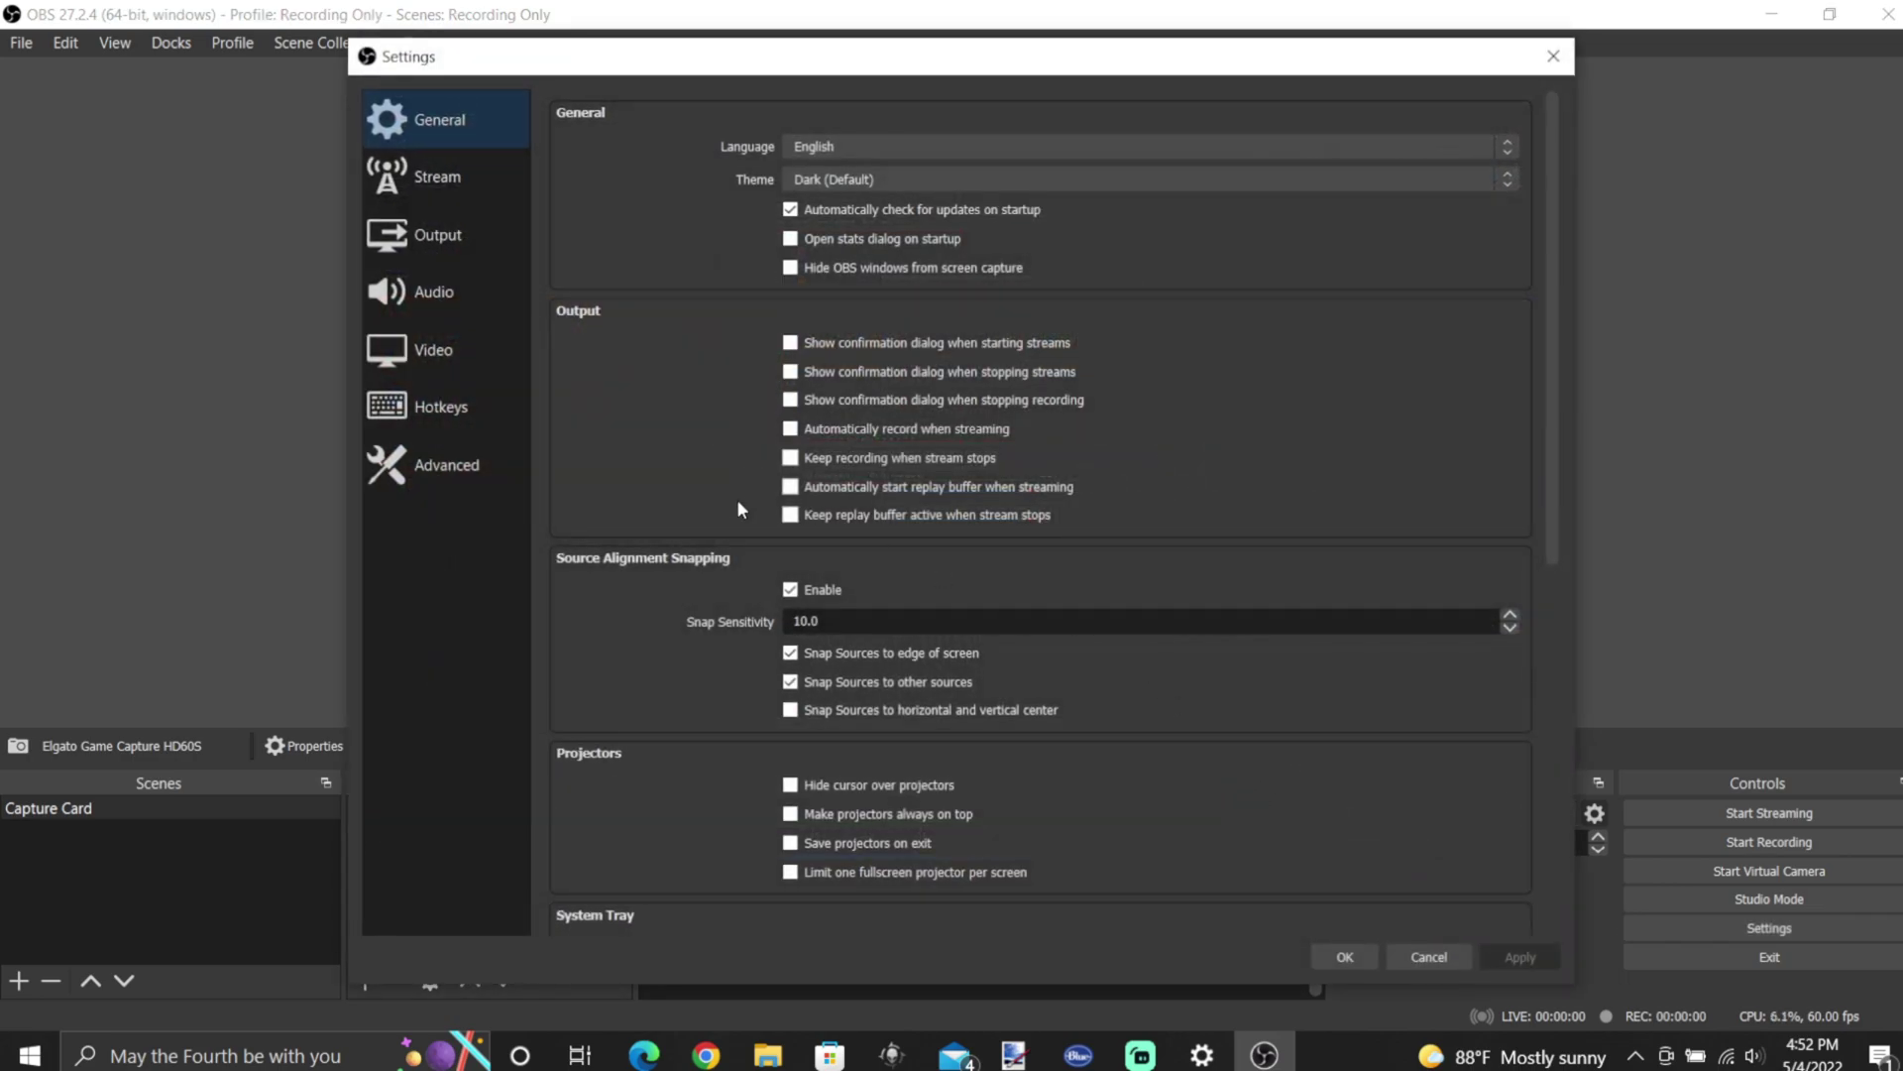
left_click(442, 311)
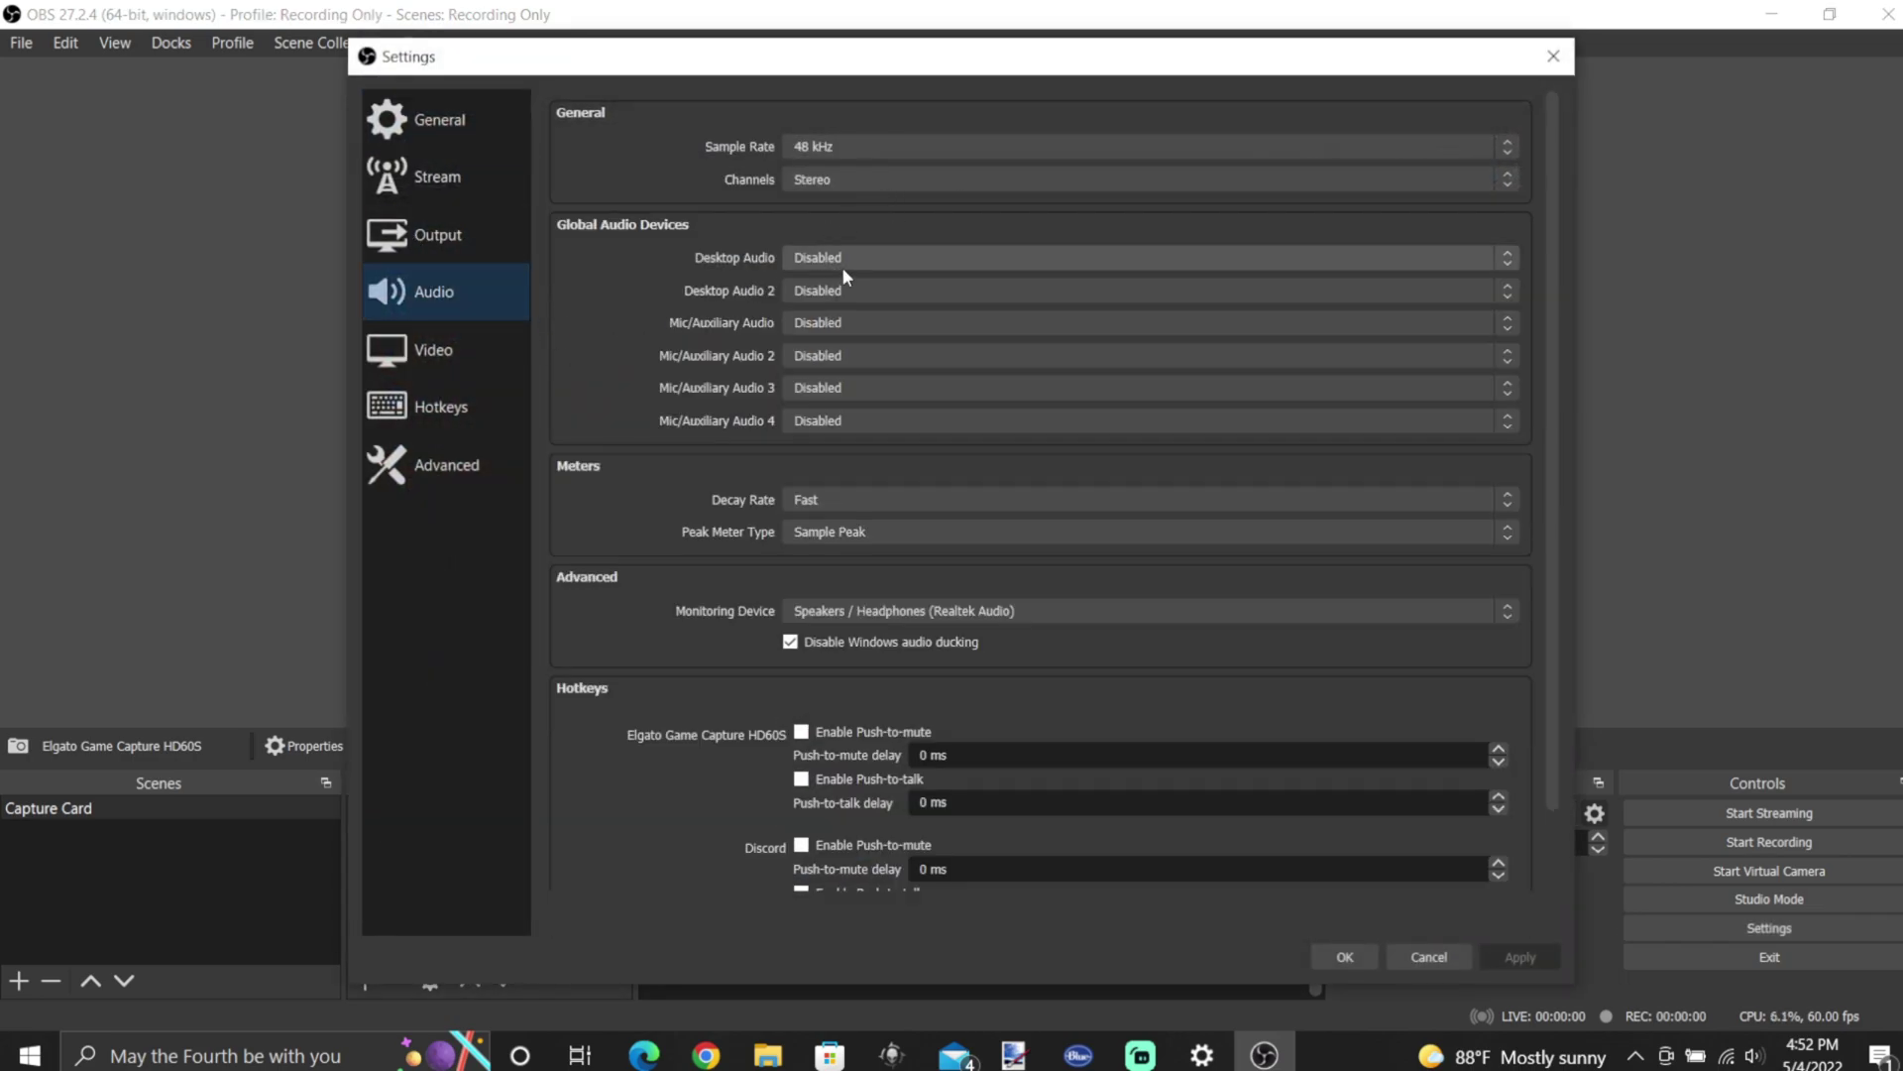
left_click(1348, 957)
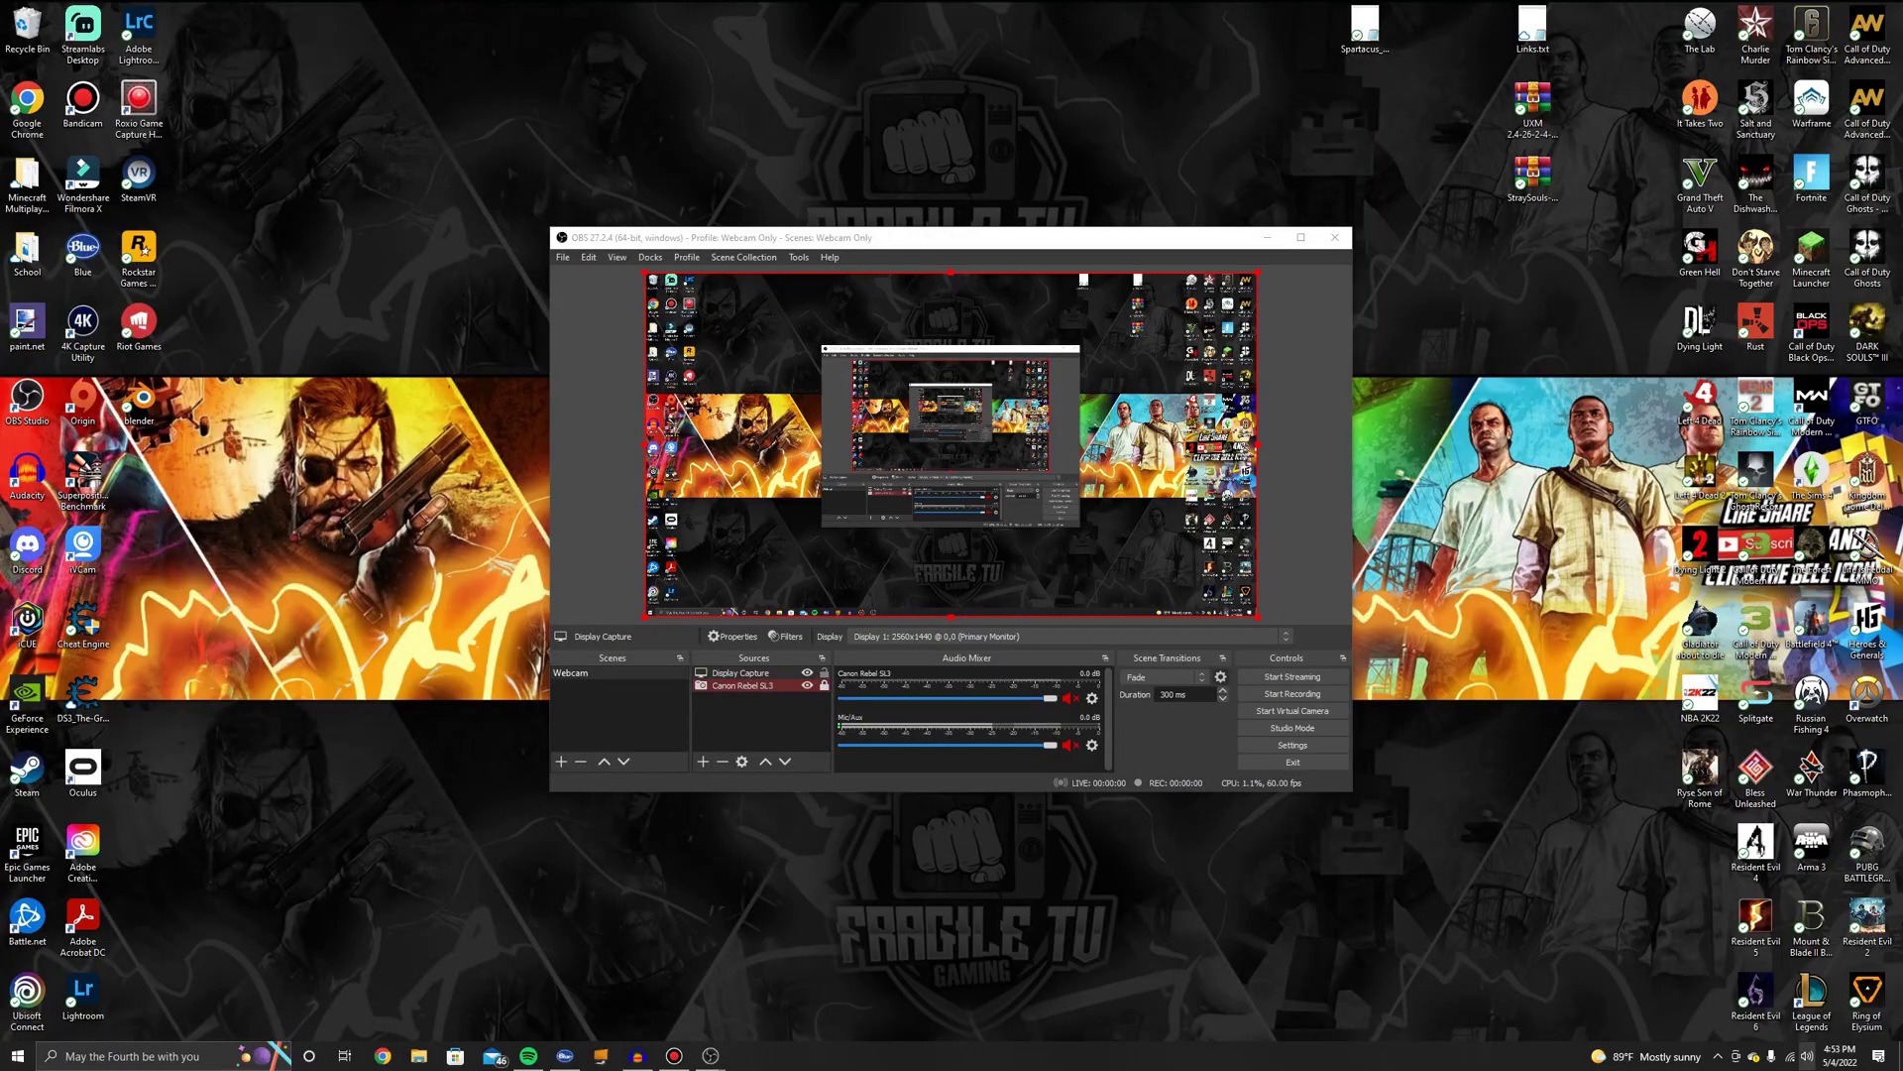
- Select HD60 S (NVIDIA High Definition Audio) as the Windows playback device on the gaming PC
left_click(1753, 1048)
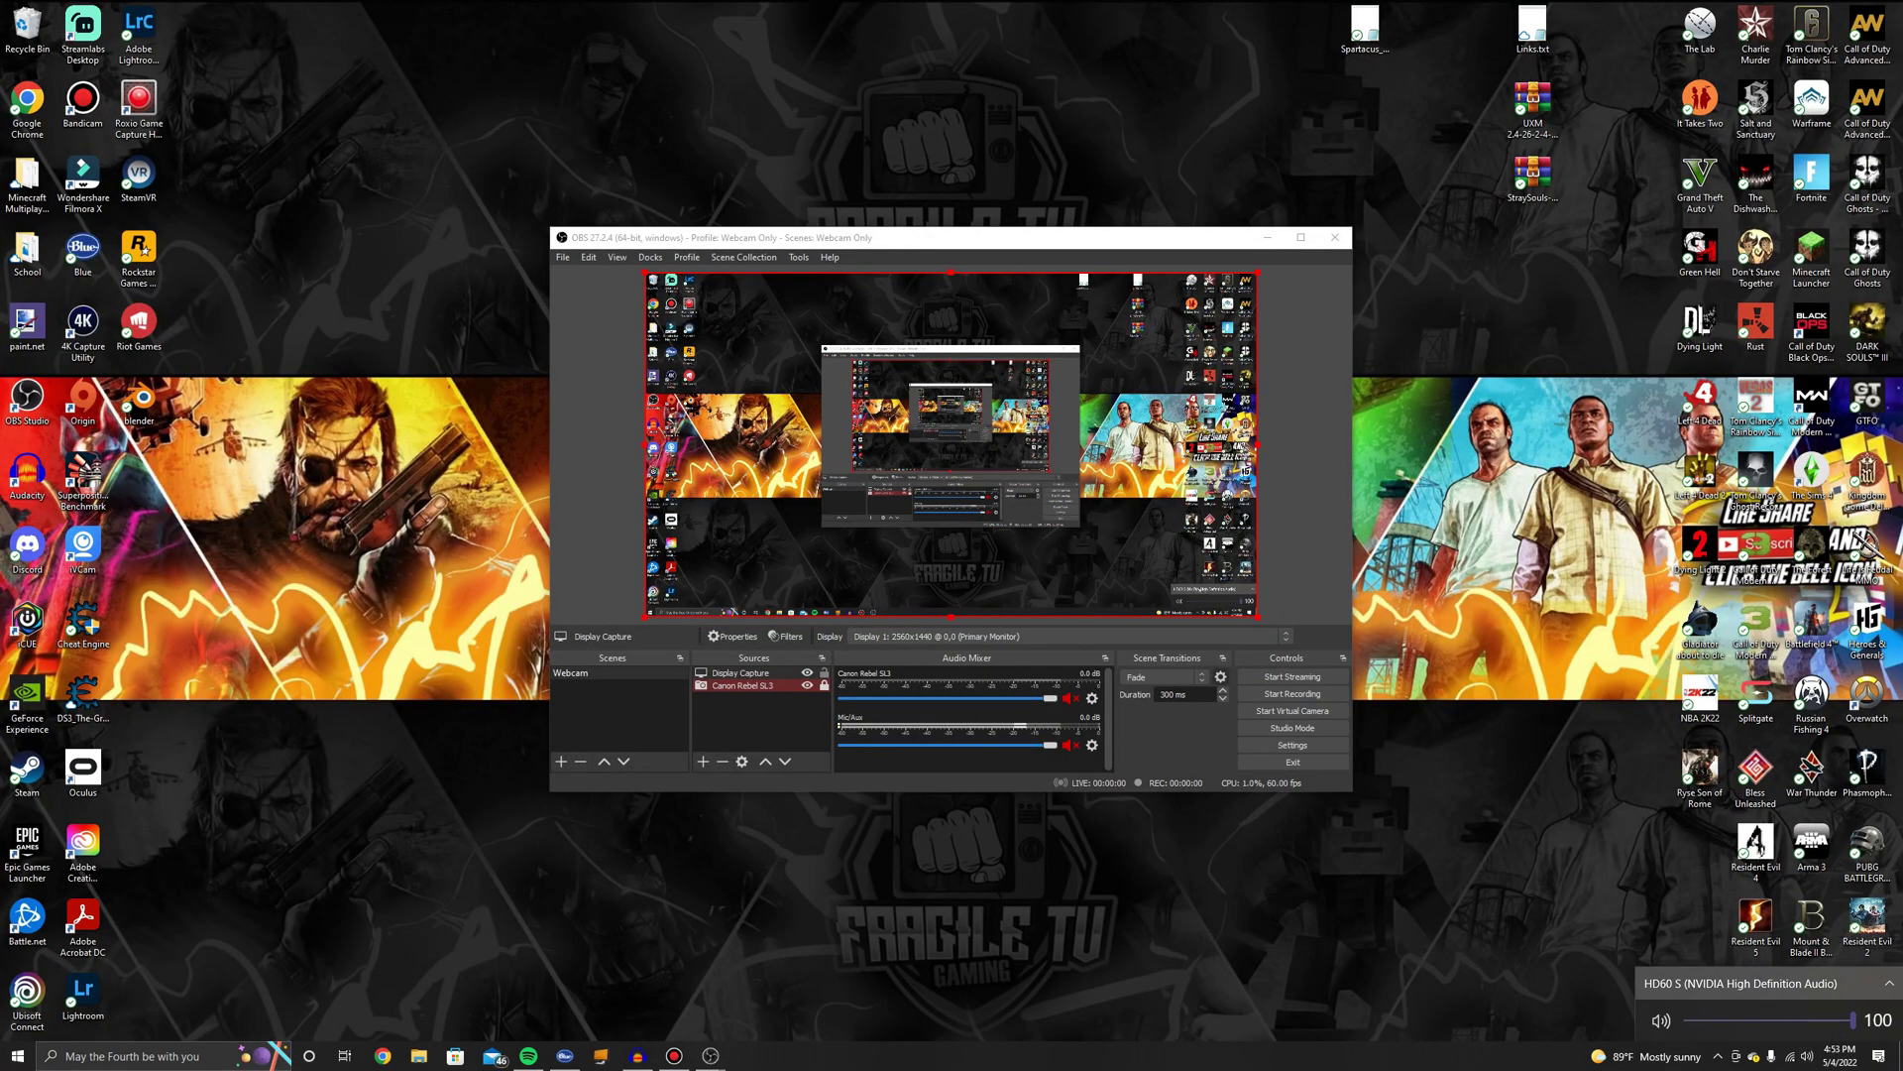
left_click(1765, 983)
left_click(1765, 897)
left_click(1764, 984)
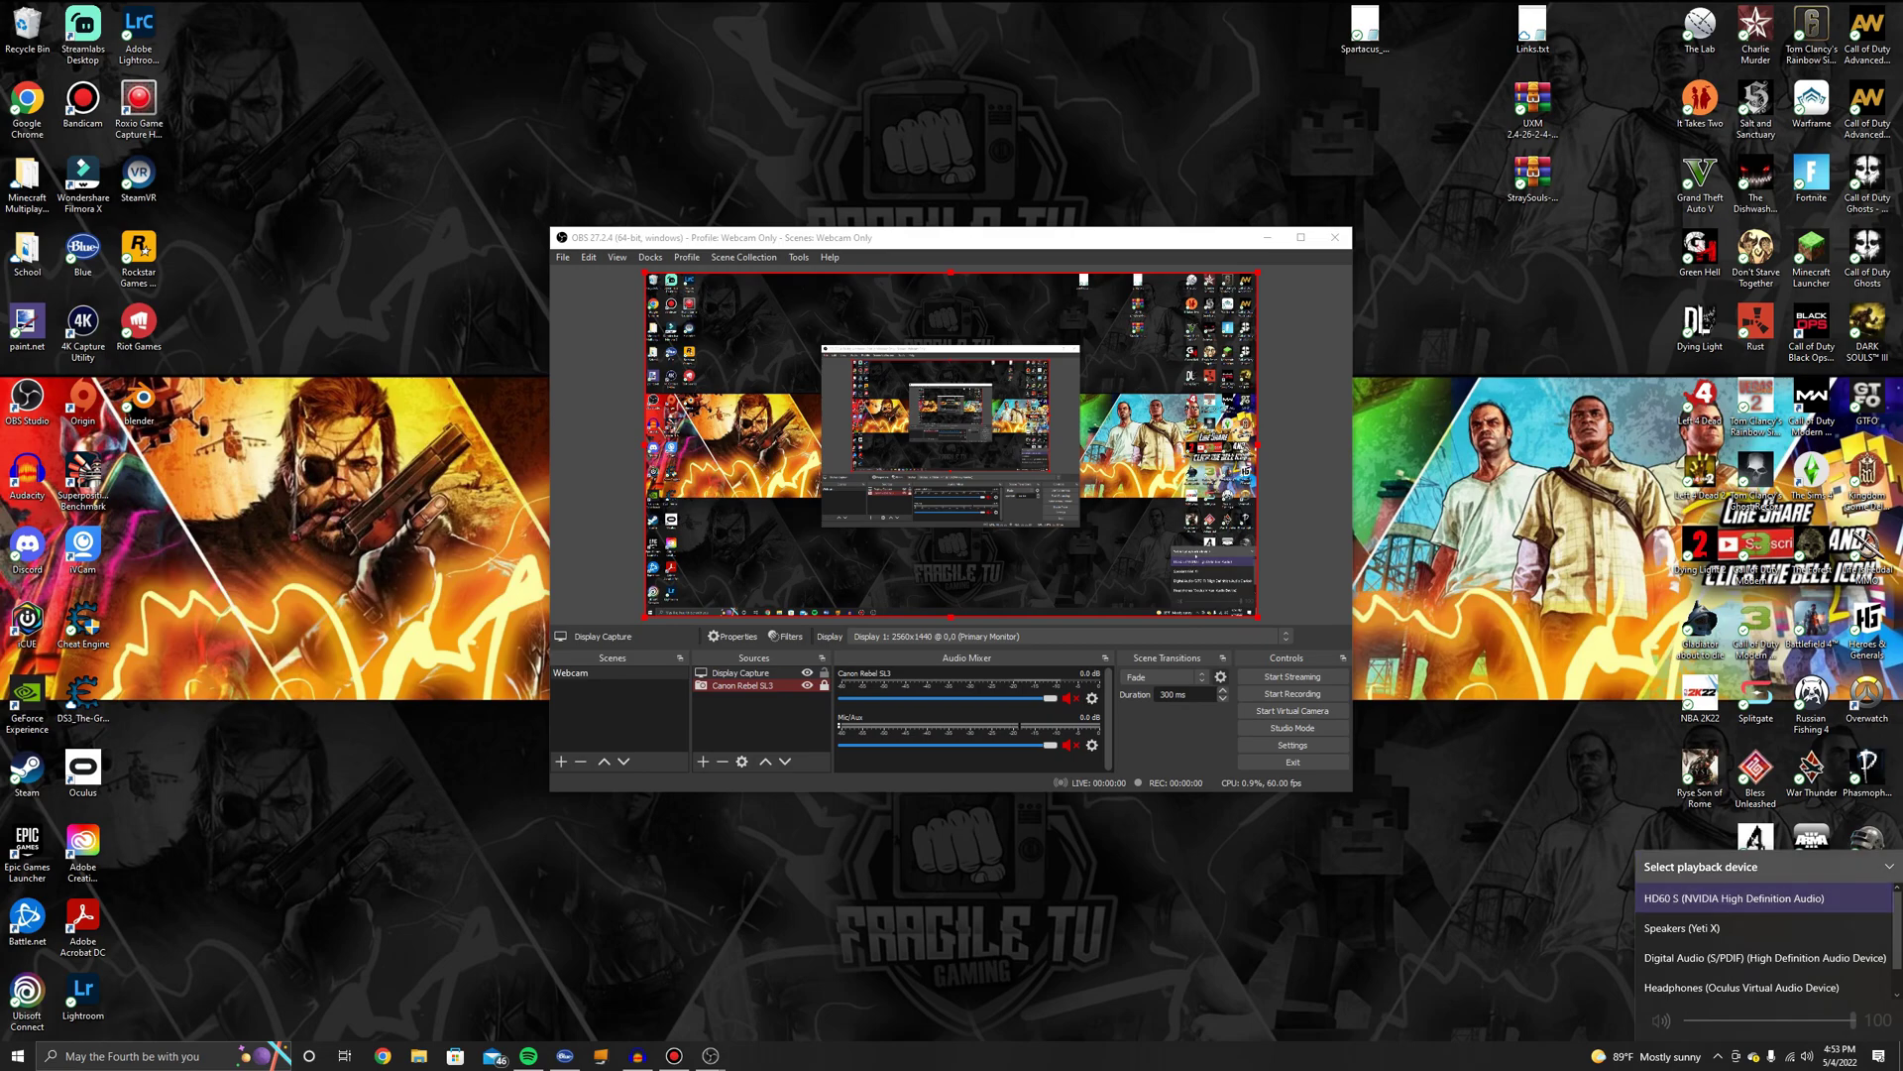
left_click(1765, 897)
key("Escape")
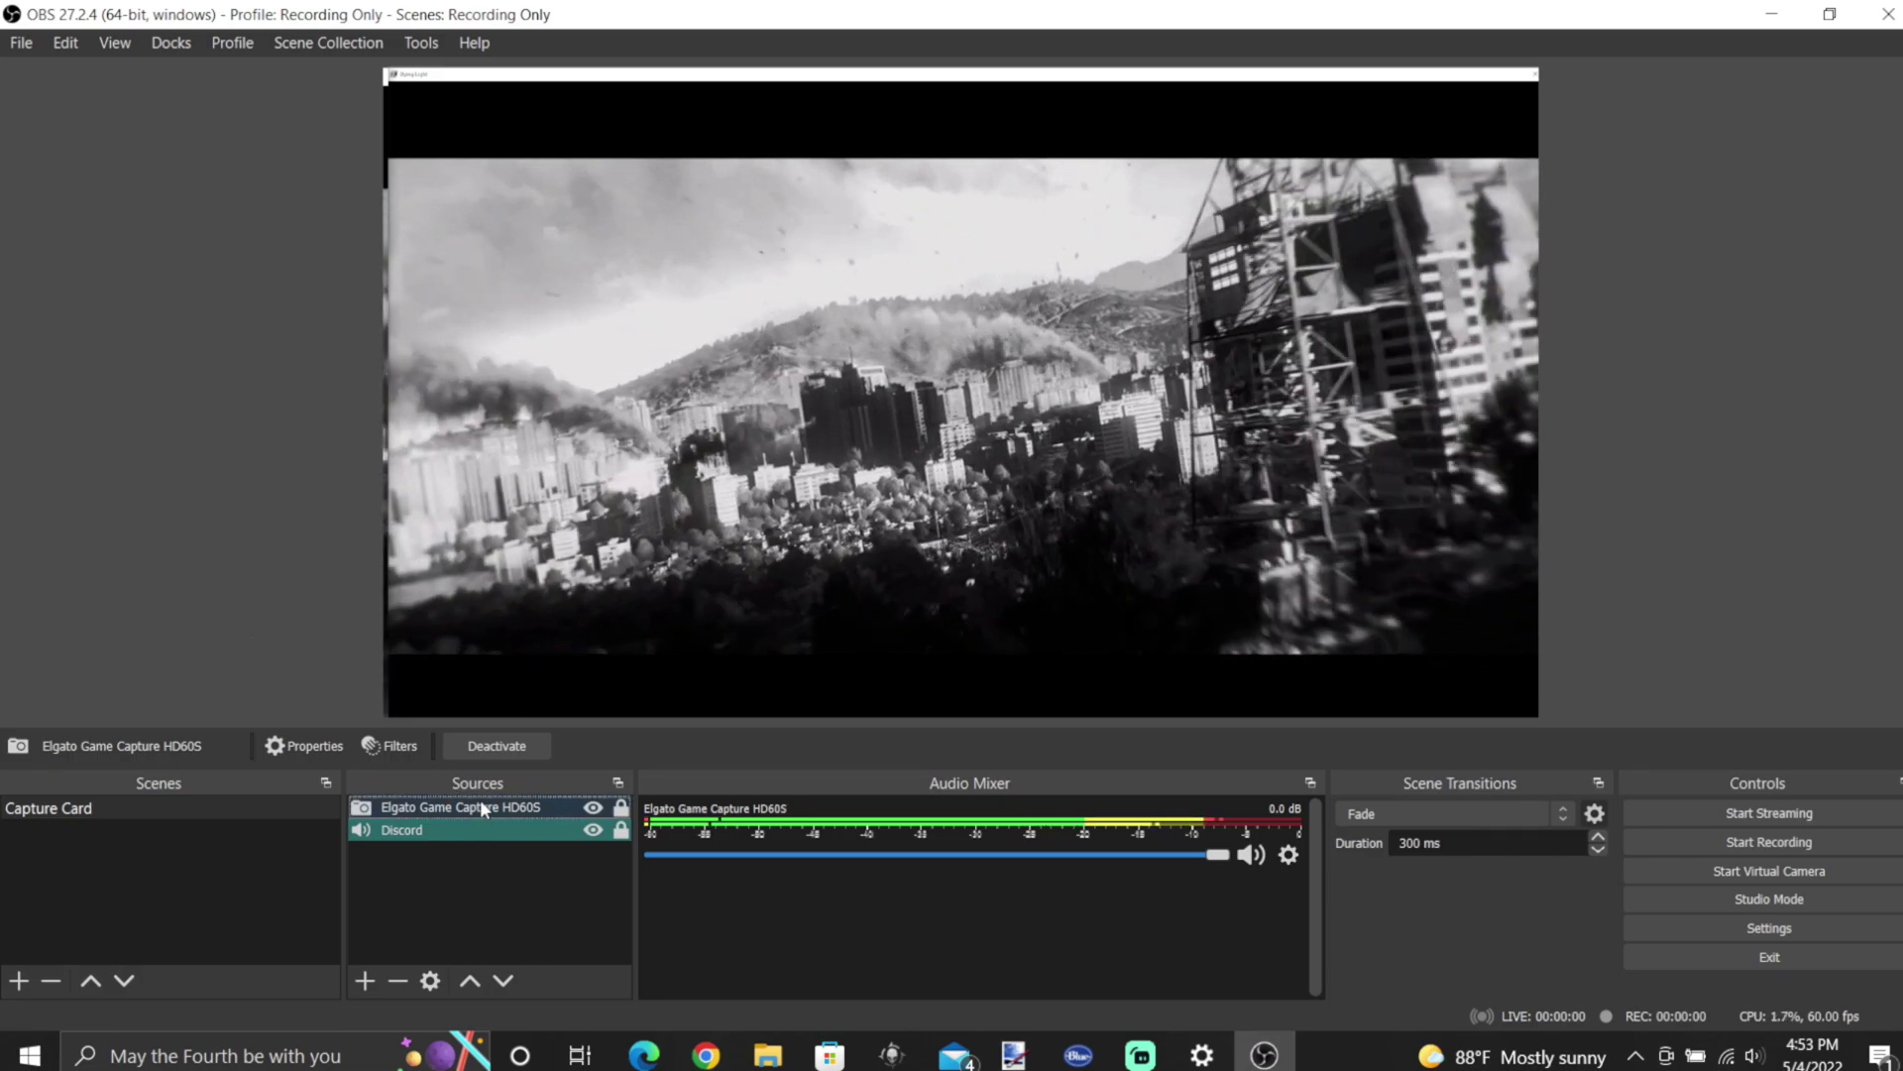
- Check the incoming game picture in the Elgato Game Capture HD60S source's properties and close them
right_click(482, 806)
left_click(527, 783)
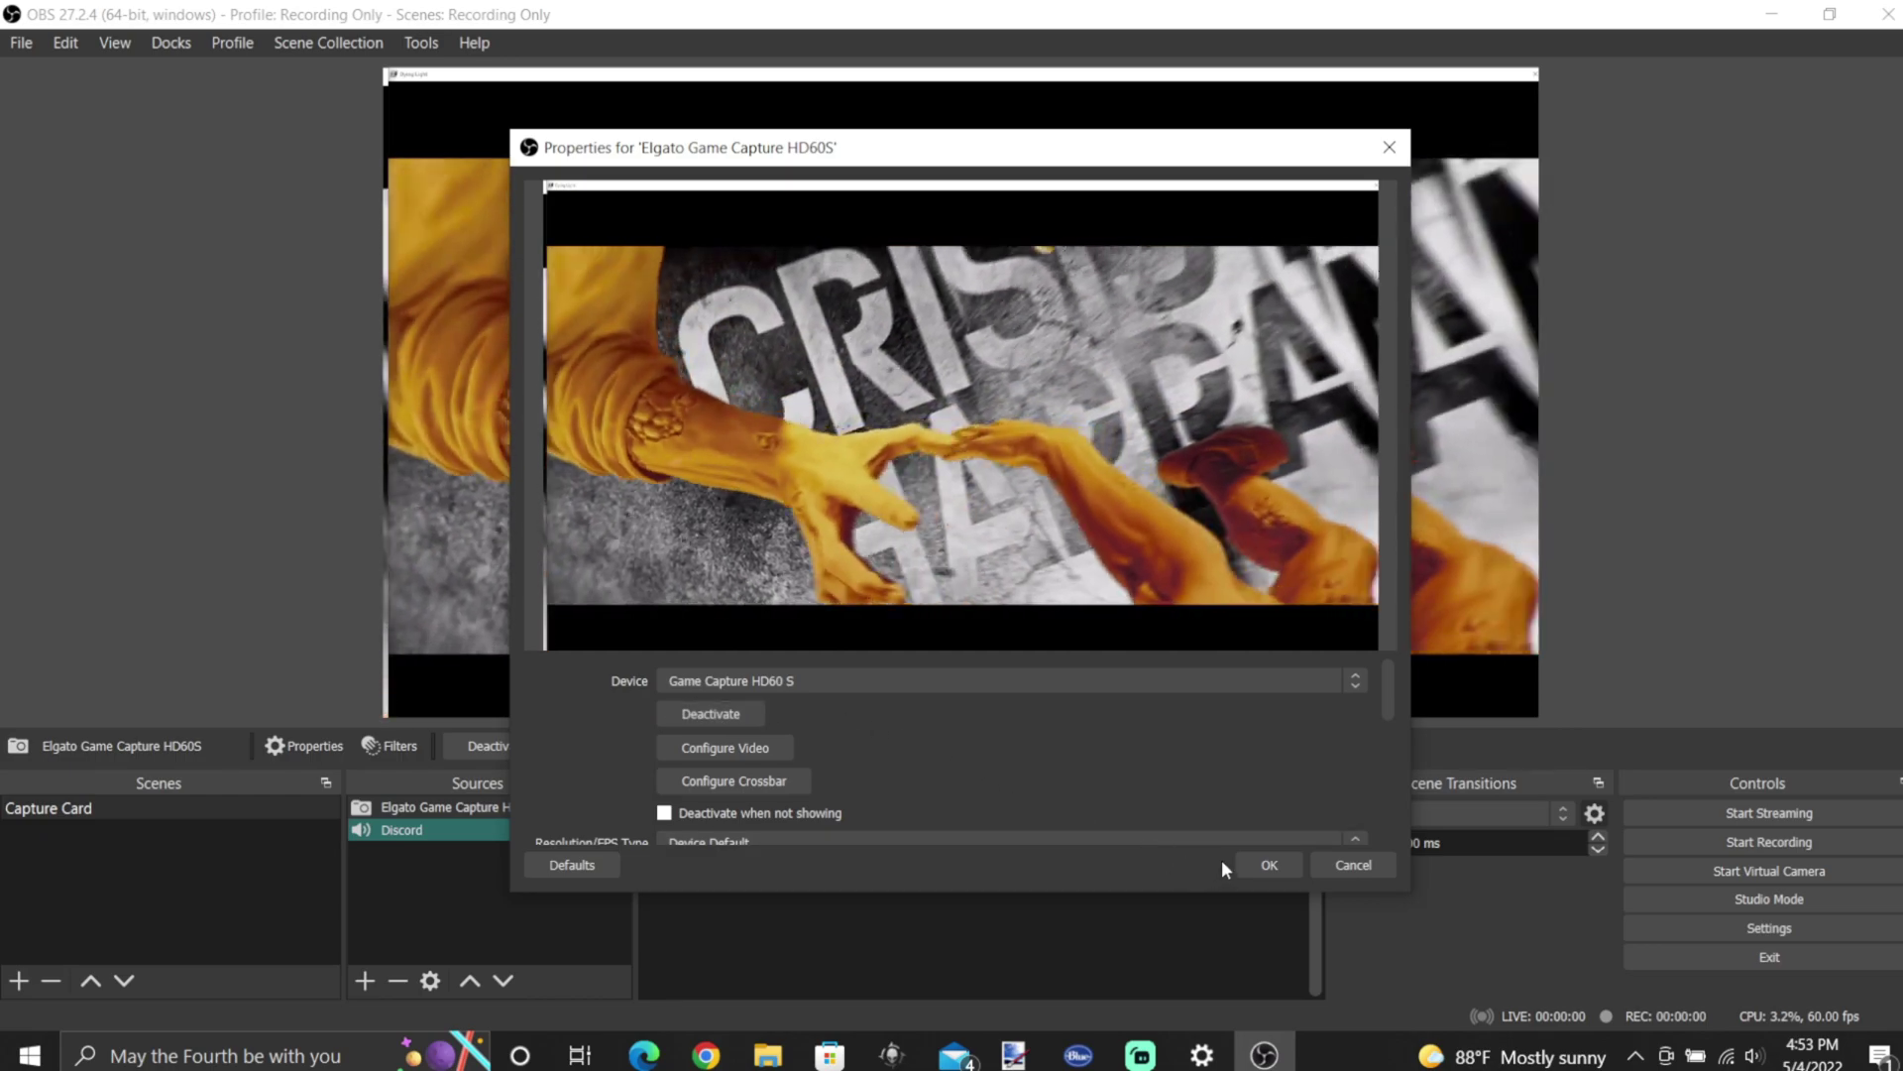
left_click(1267, 865)
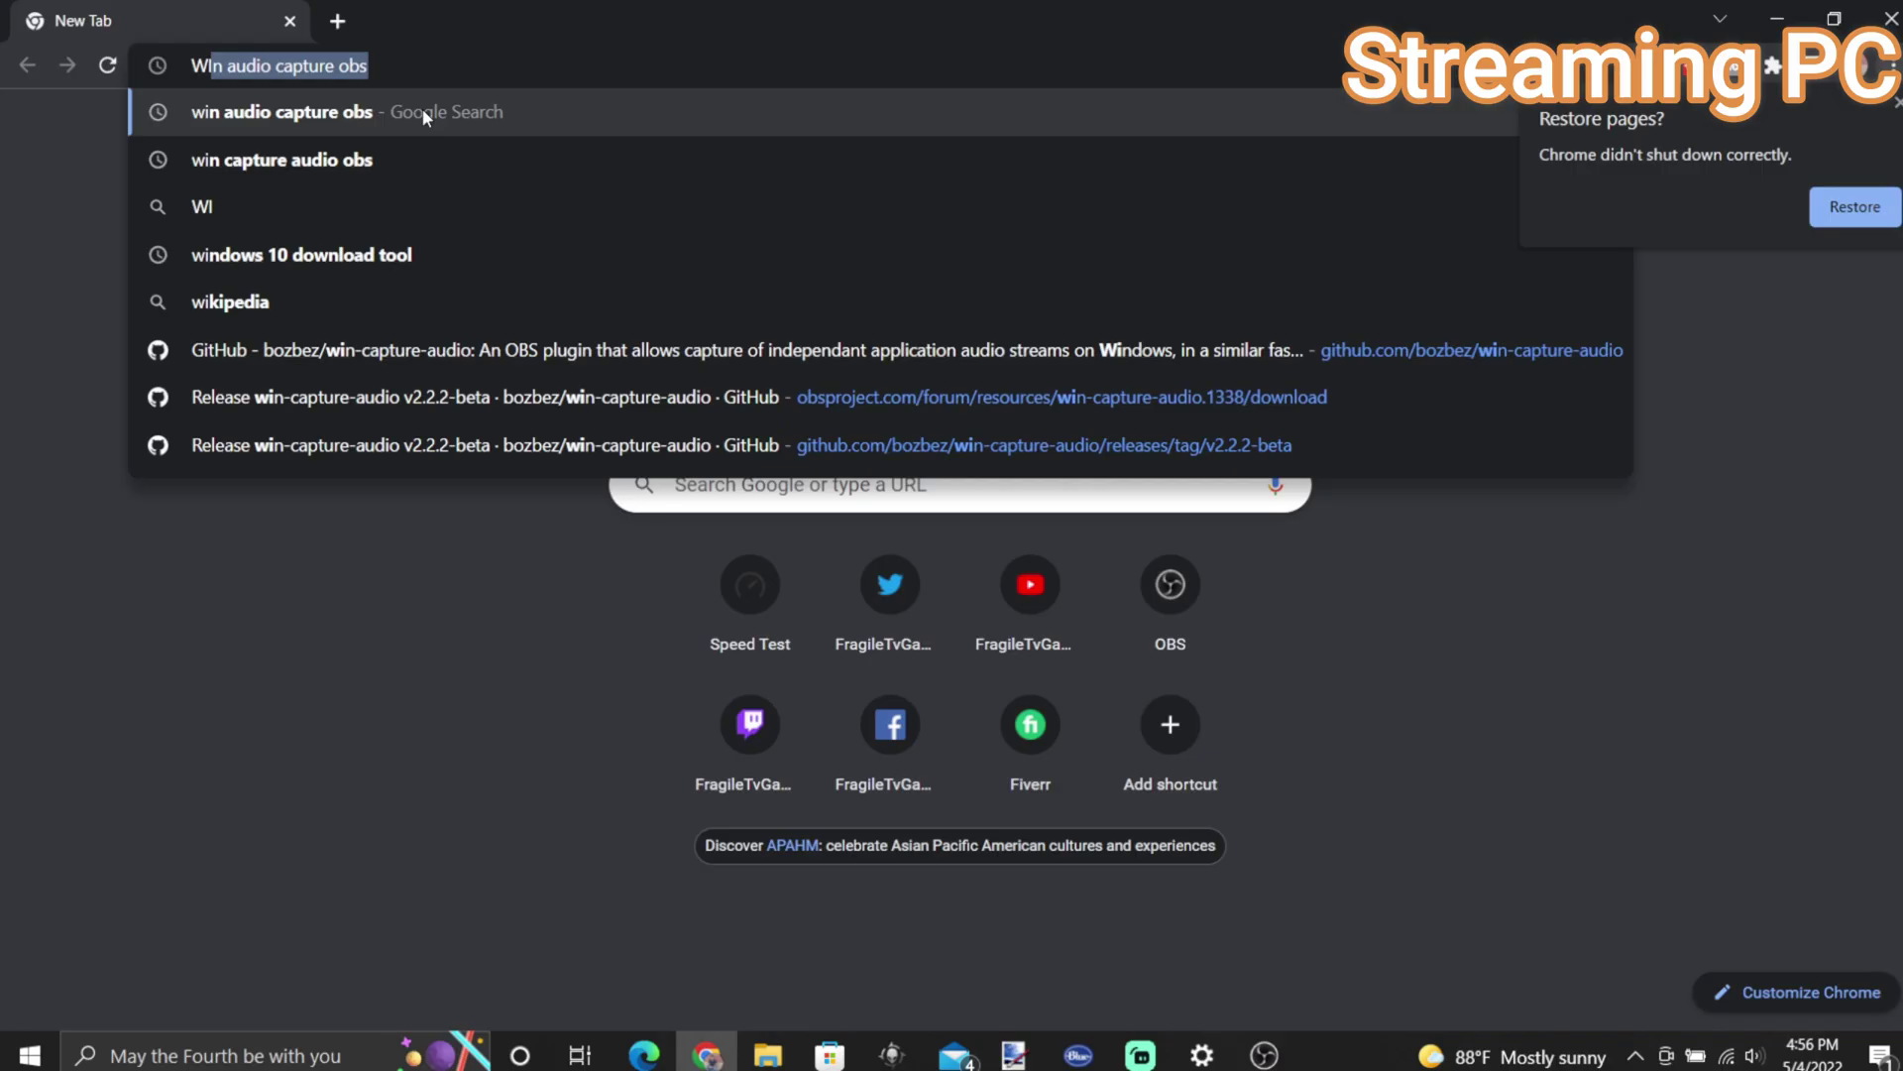
- In Chrome, search for "win audio capture obs" and open the OBS Studio plugin page for win-capture-audio v2.2.2-beta
left_click(423, 109)
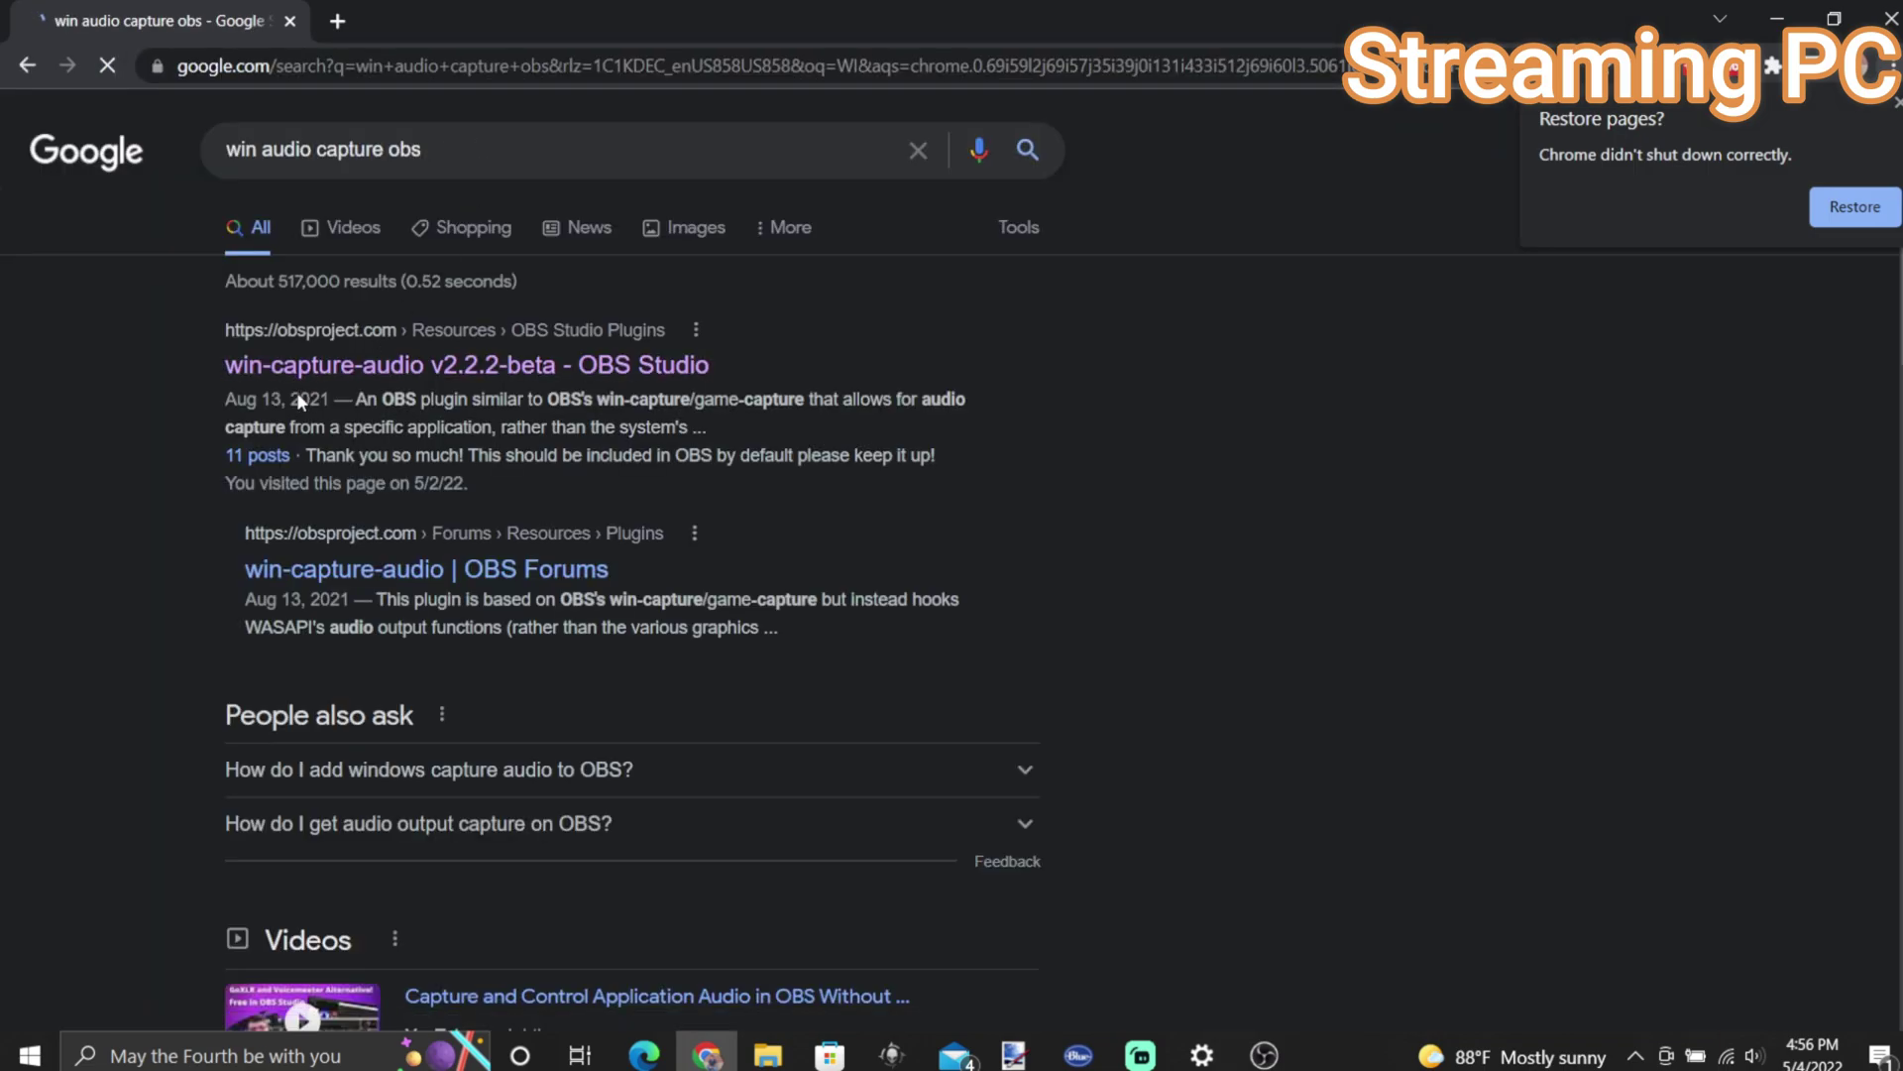
left_click(335, 366)
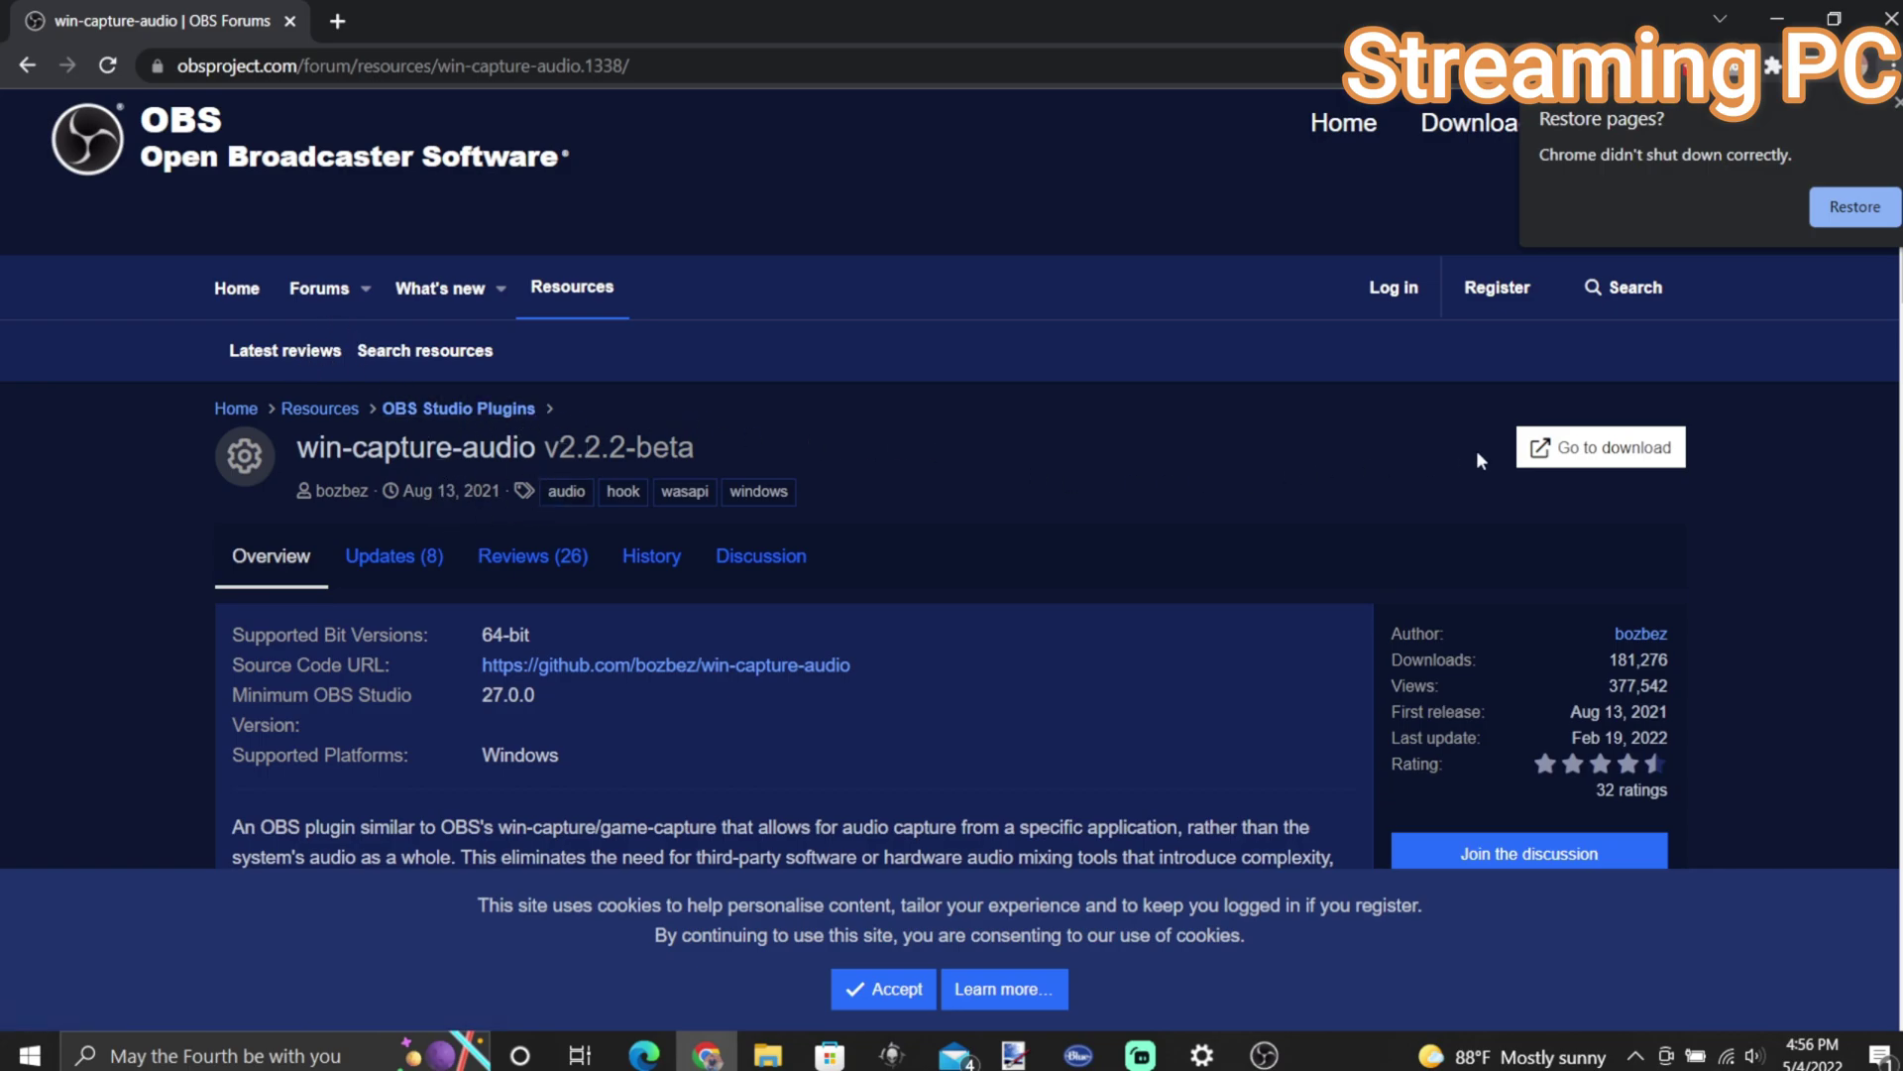
- Open the win-capture-audio v2.2.2-beta download page on GitHub, look through its release assets, and close the browser
left_click(1587, 451)
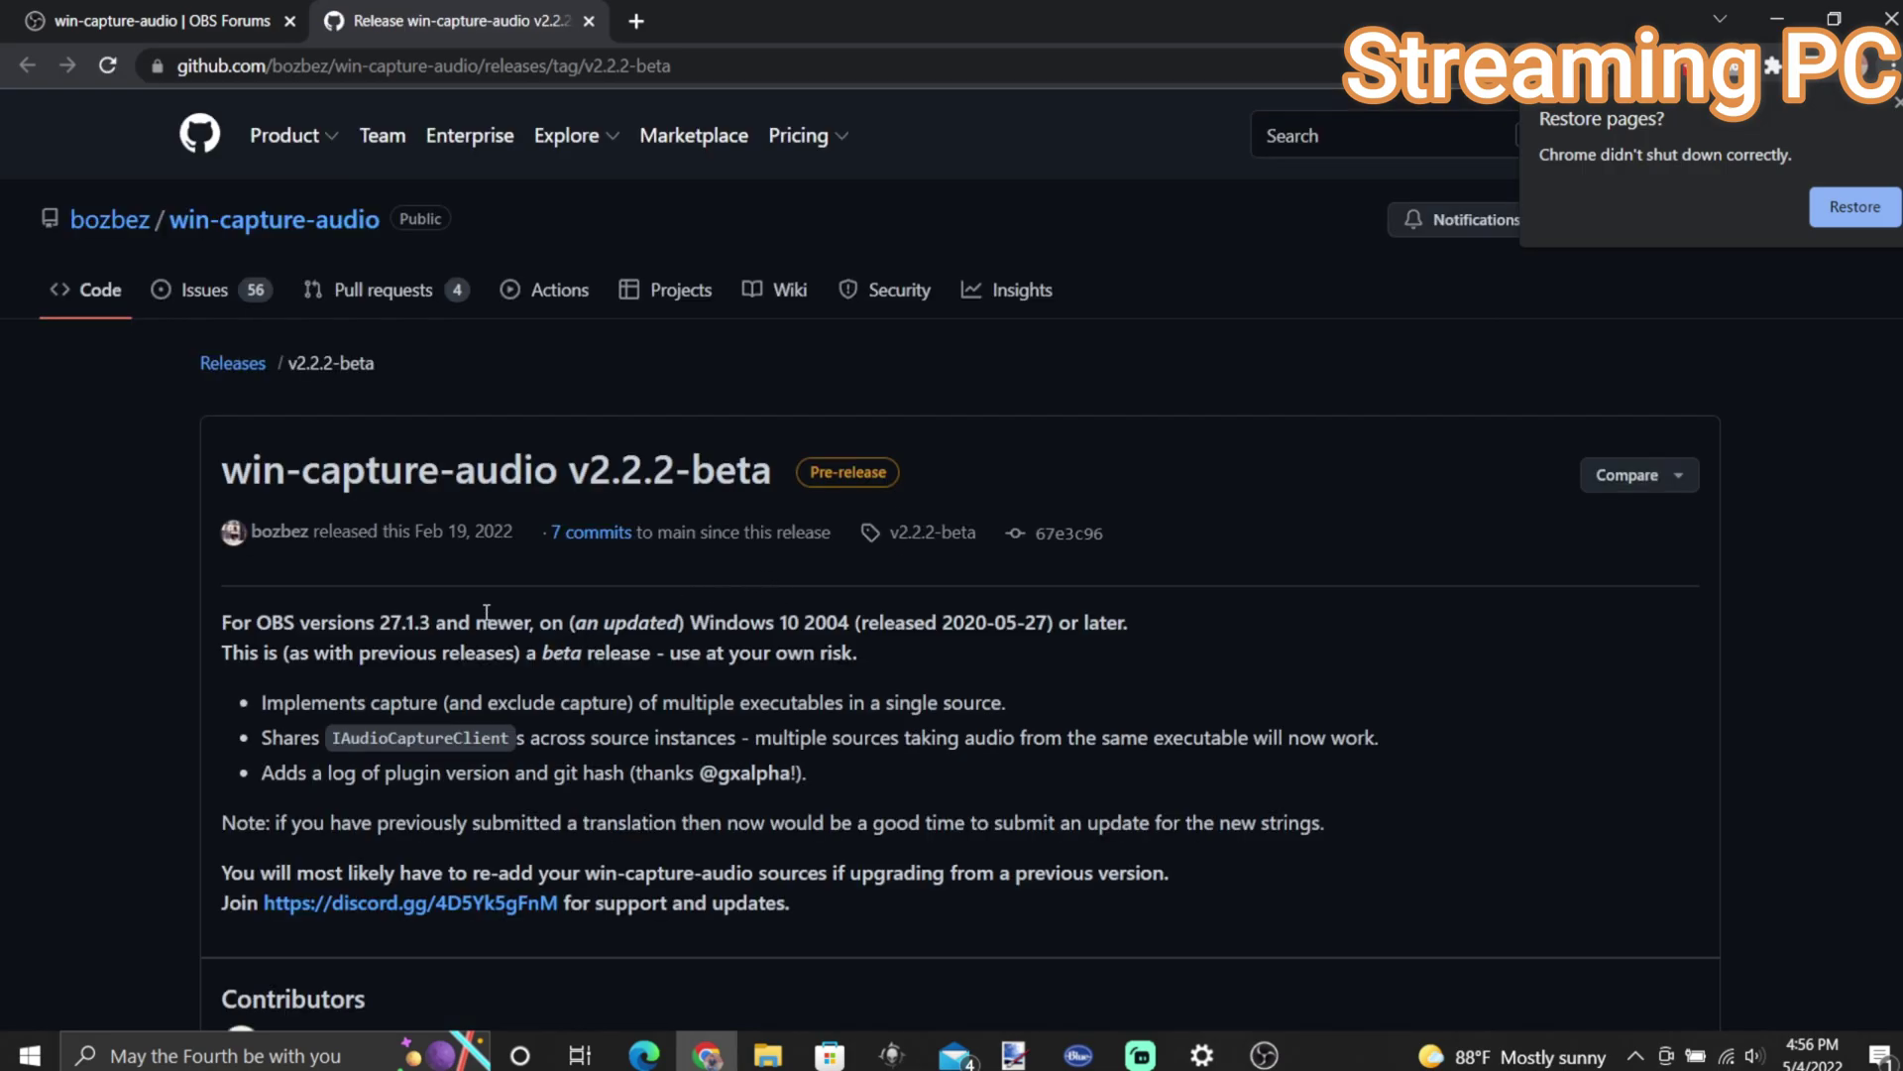
scroll(525, 616, "down", 5)
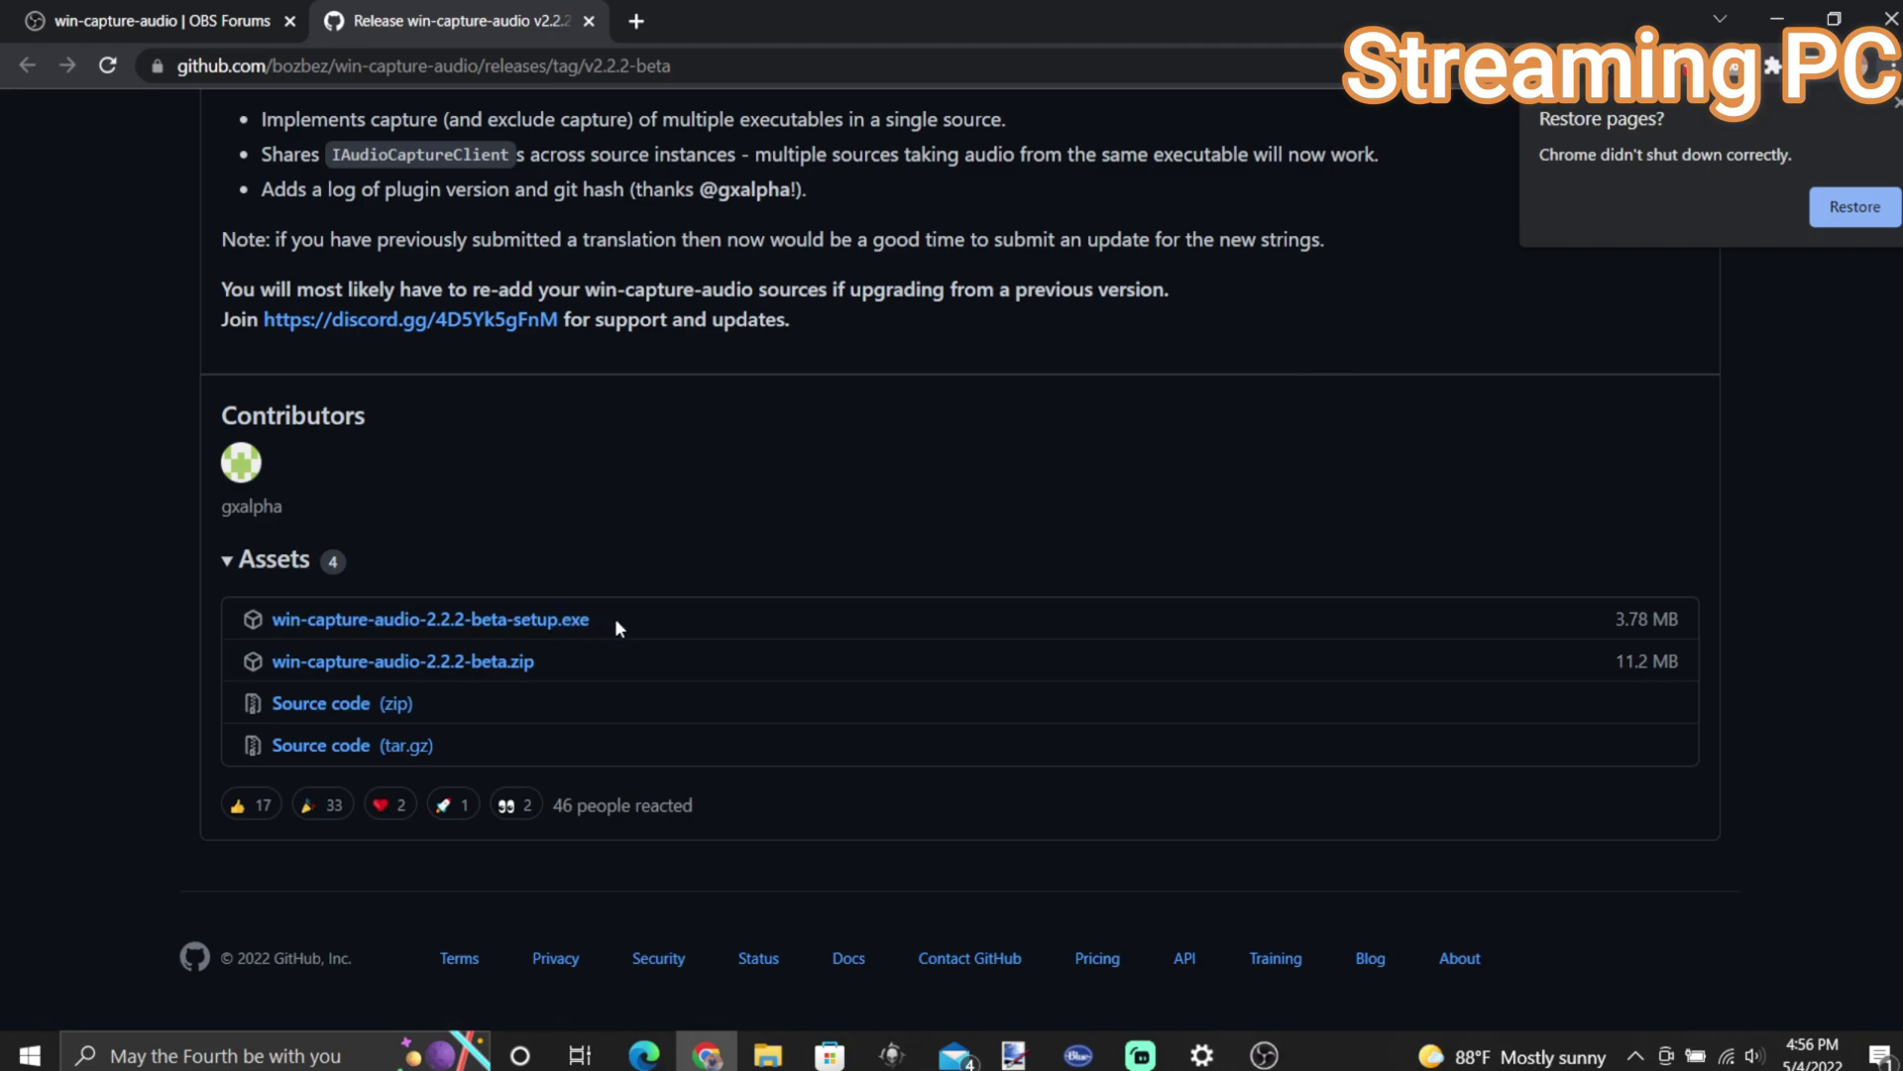
scroll(614, 626, "up", 4)
scroll(615, 626, "down", 4)
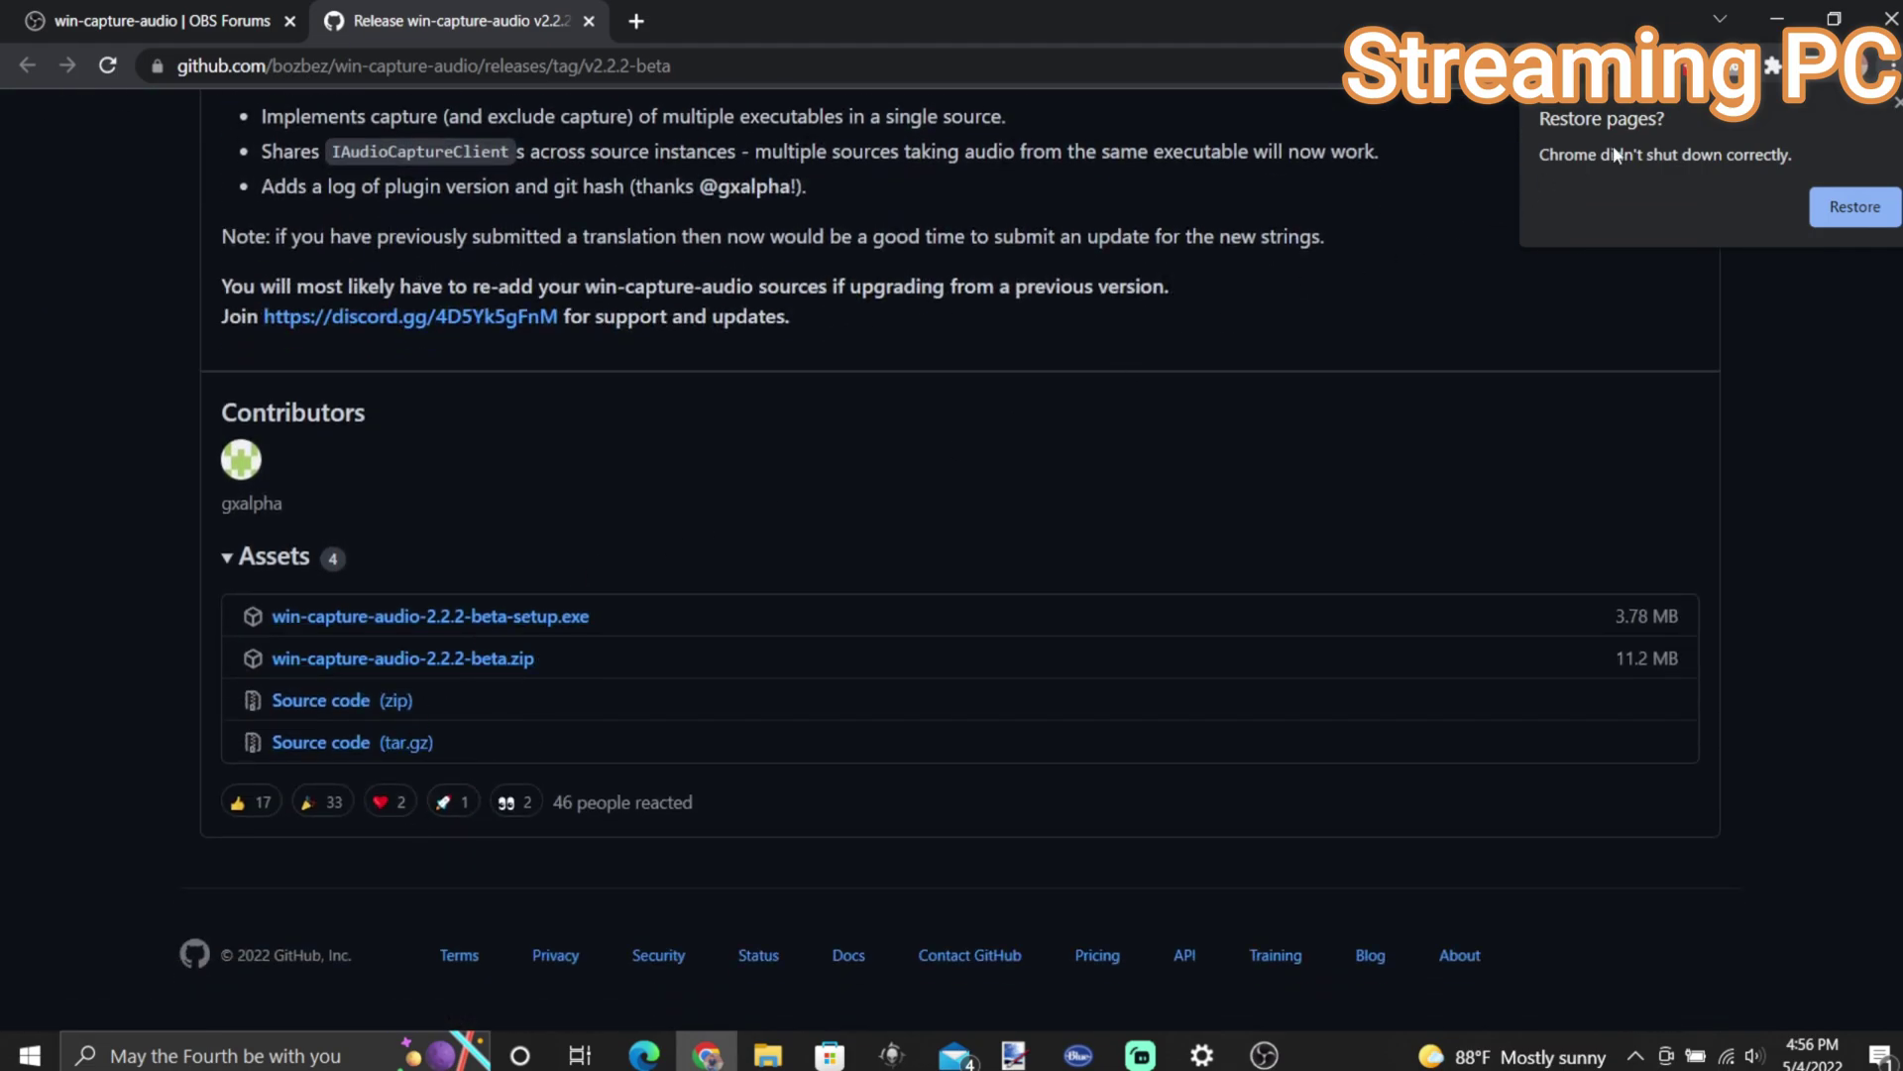
left_click(1892, 22)
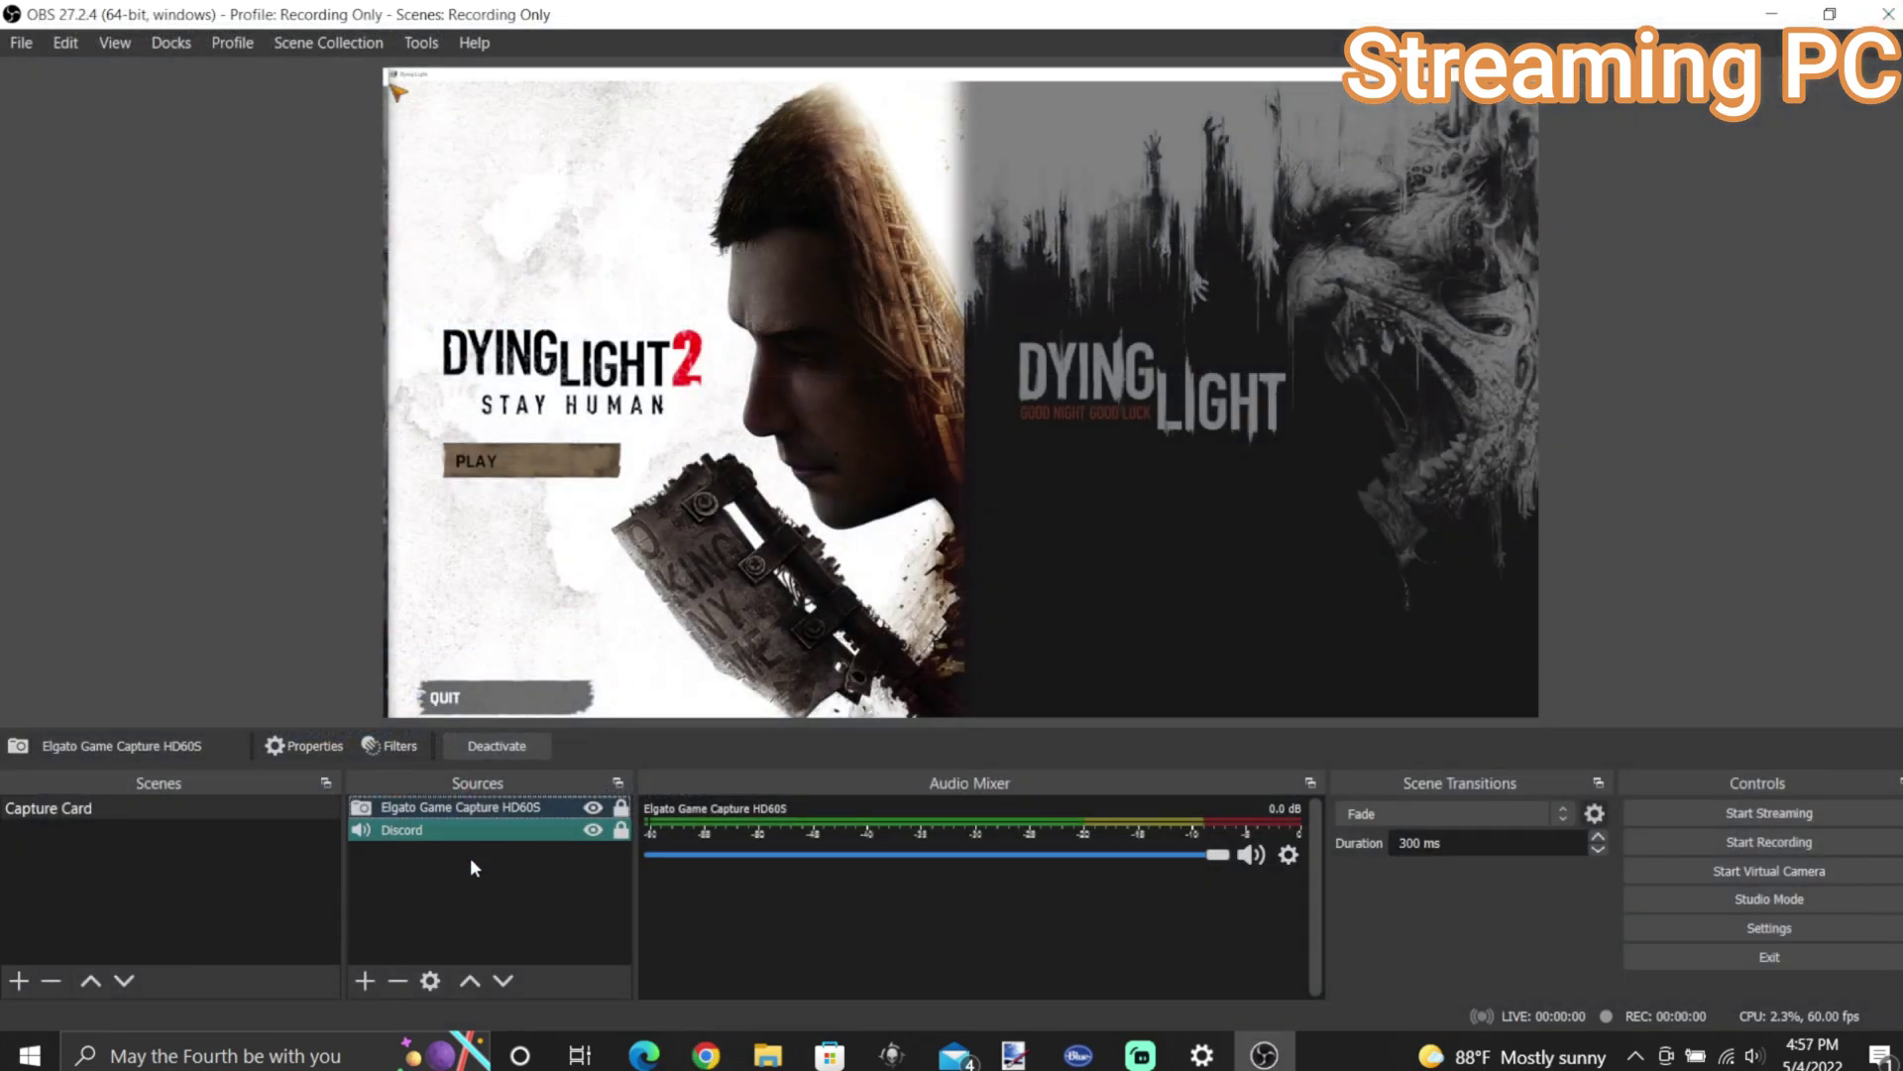
- Look up Application Audio Output Capture among the source types available for the Capture Card scene, without adding one
right_click(486, 895)
mouse_move(557, 910)
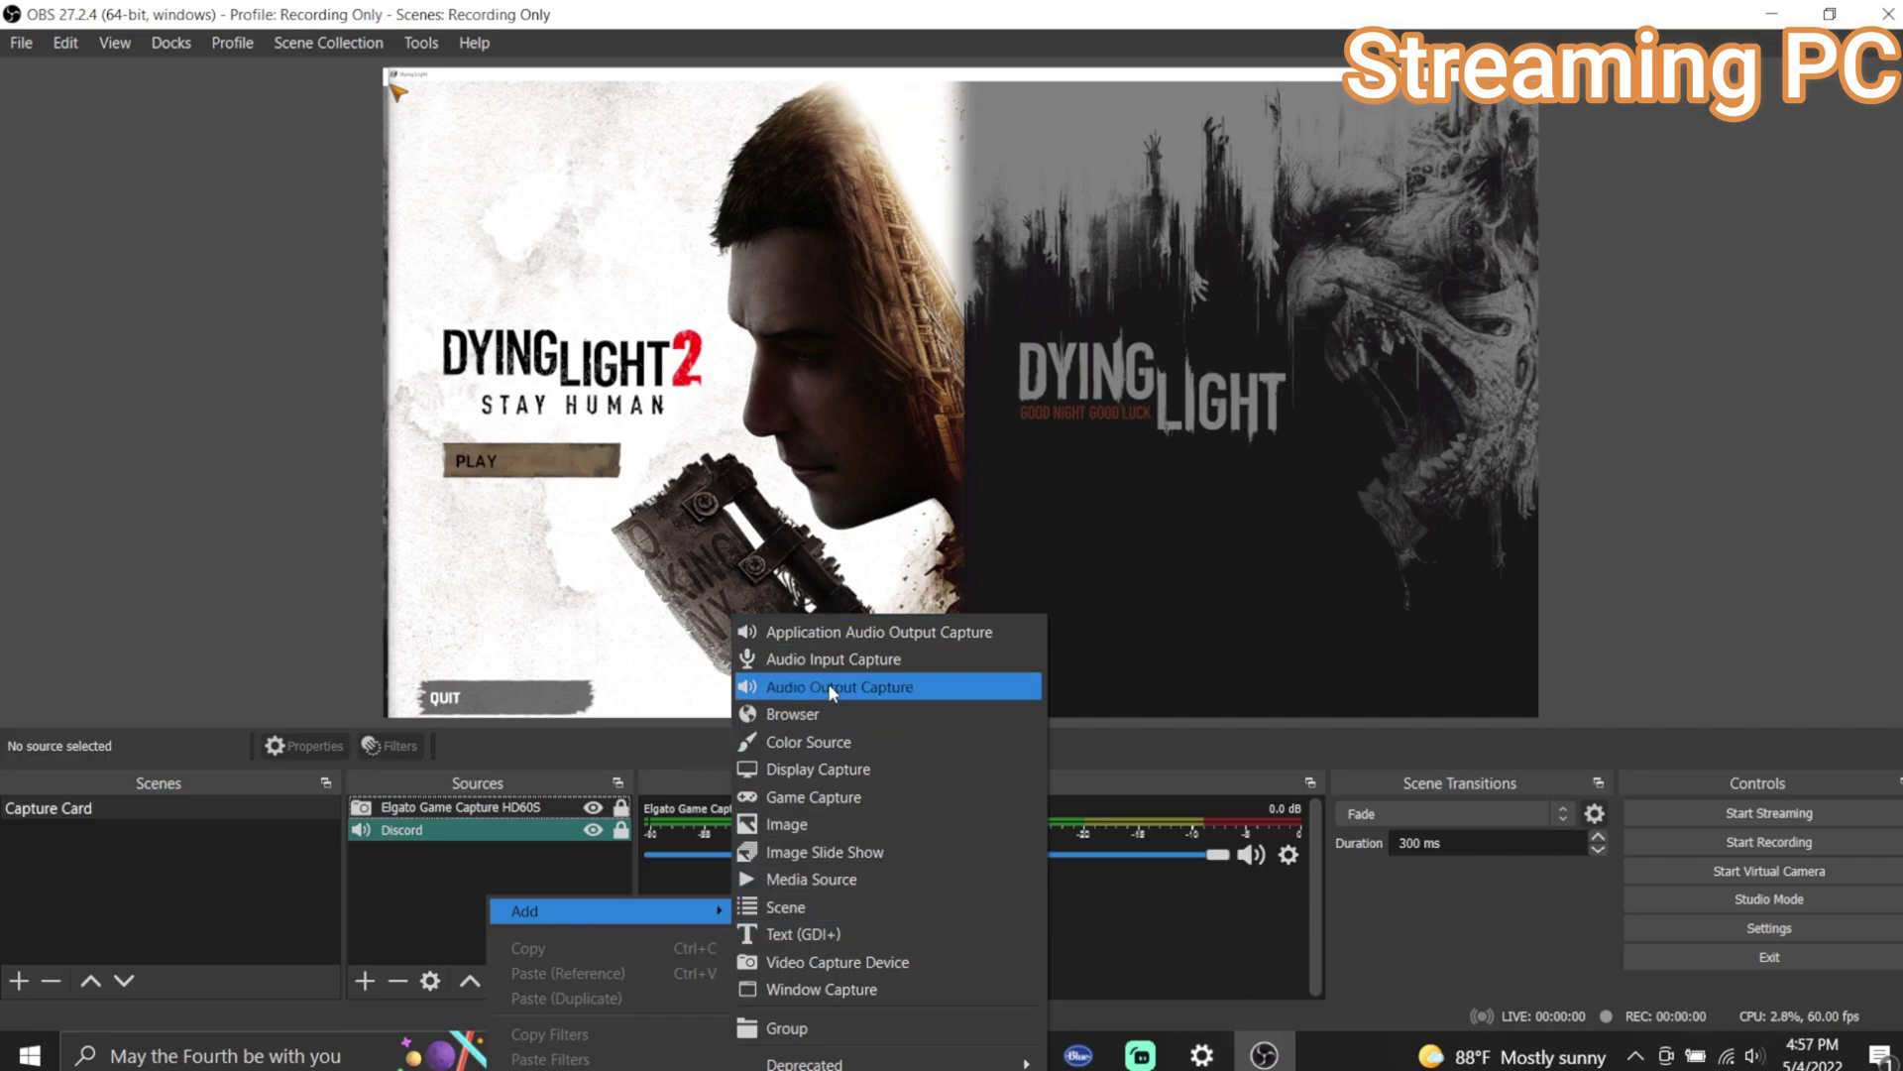
left_click(526, 871)
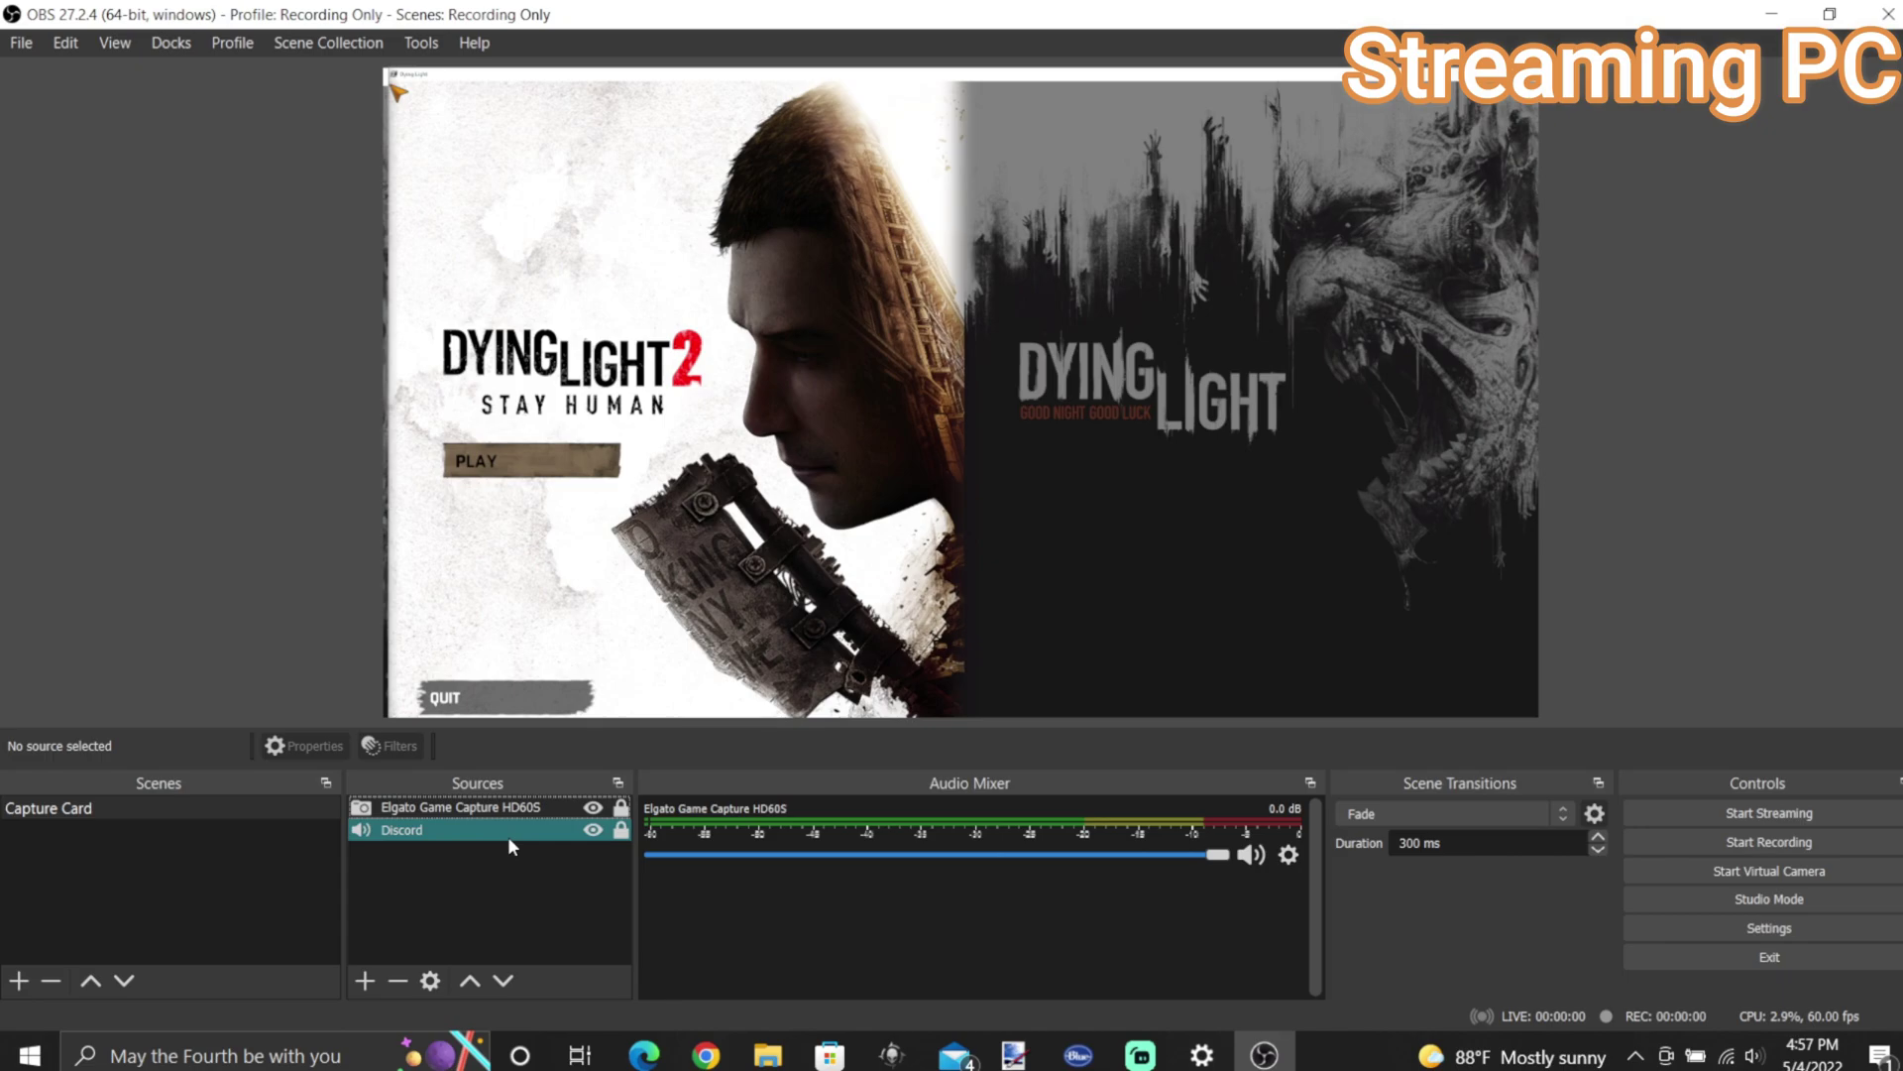
- Check the Discord audio source's capture mode, executables and active session in its properties, and close them
right_click(508, 835)
left_click(556, 828)
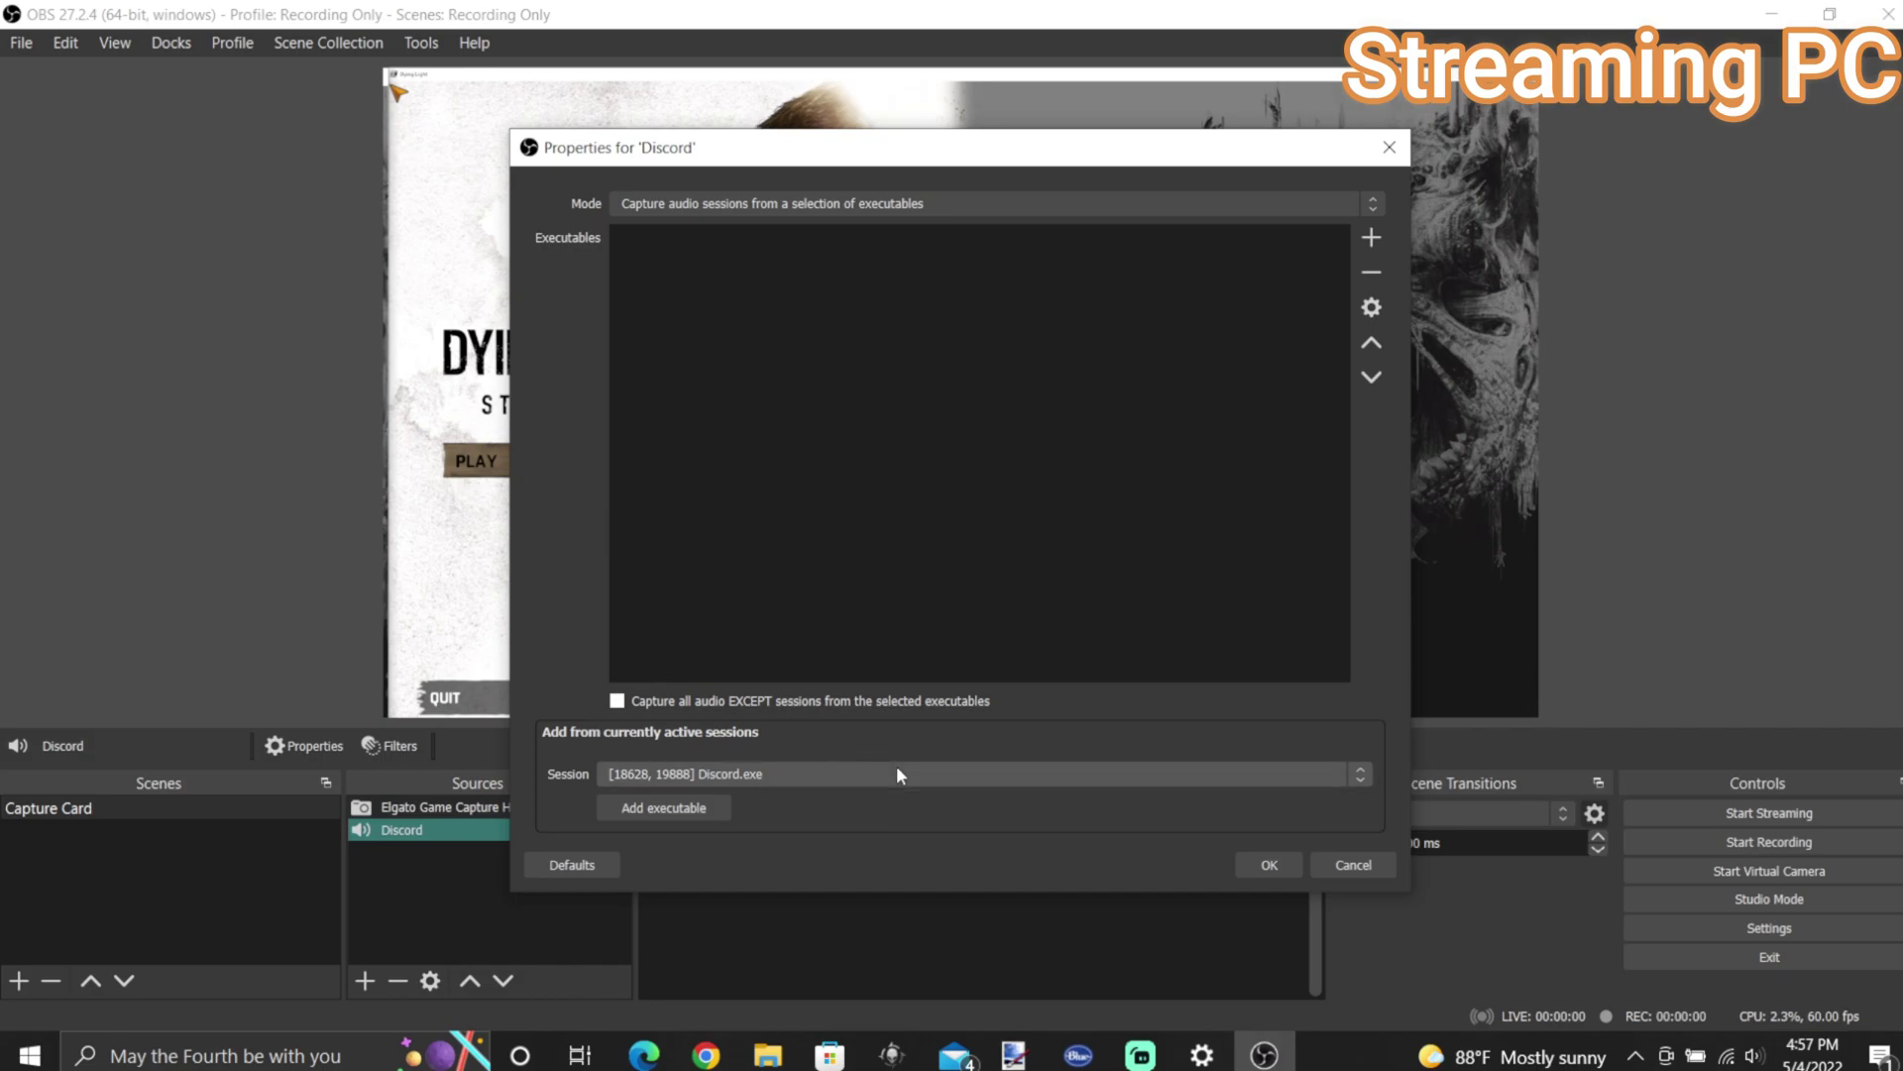
left_click(1270, 870)
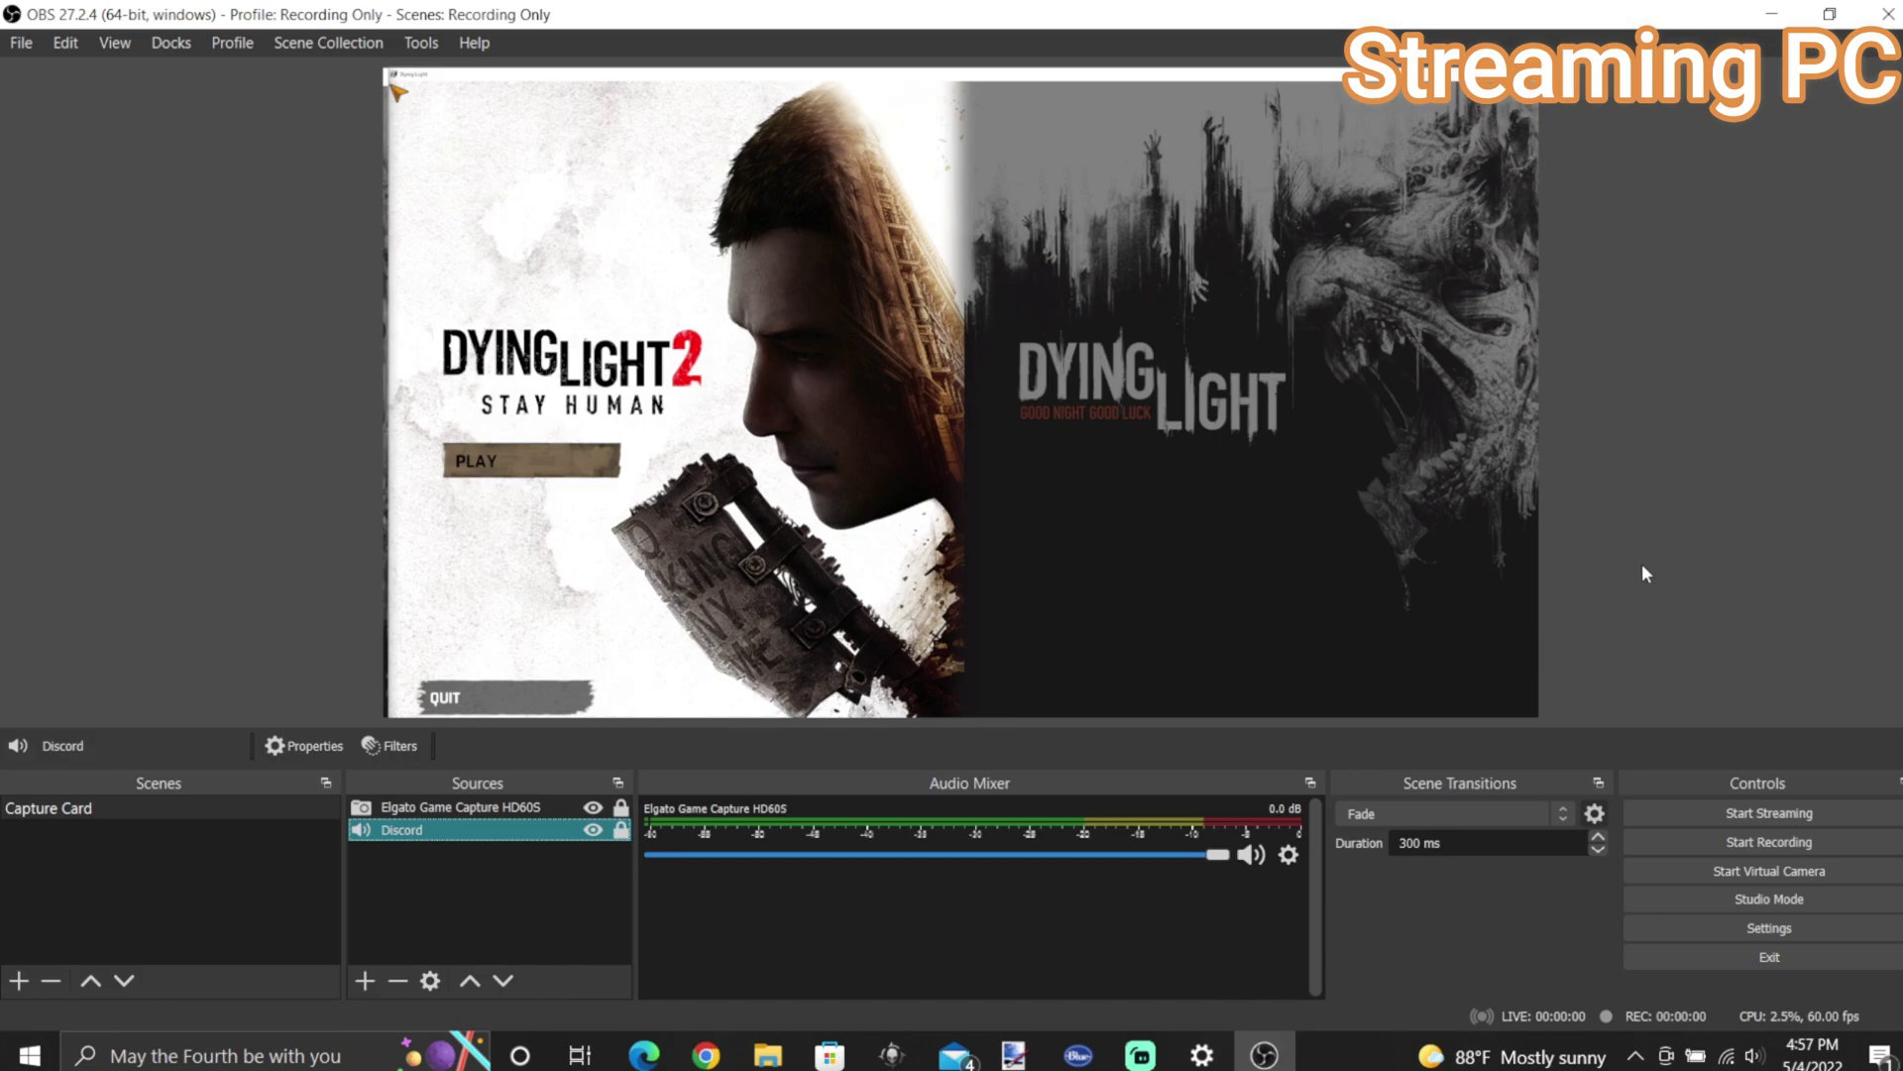